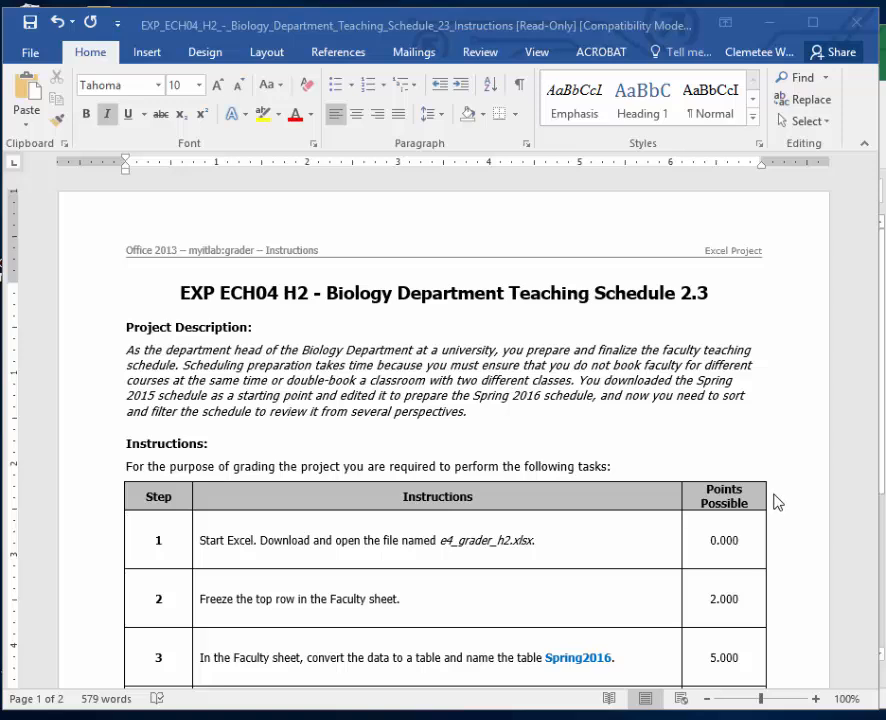
Read through the assignment instructions in the Word document and switch to the Excel grader workbook.
scroll(777, 500, down, 3)
scroll(777, 500, down, 10)
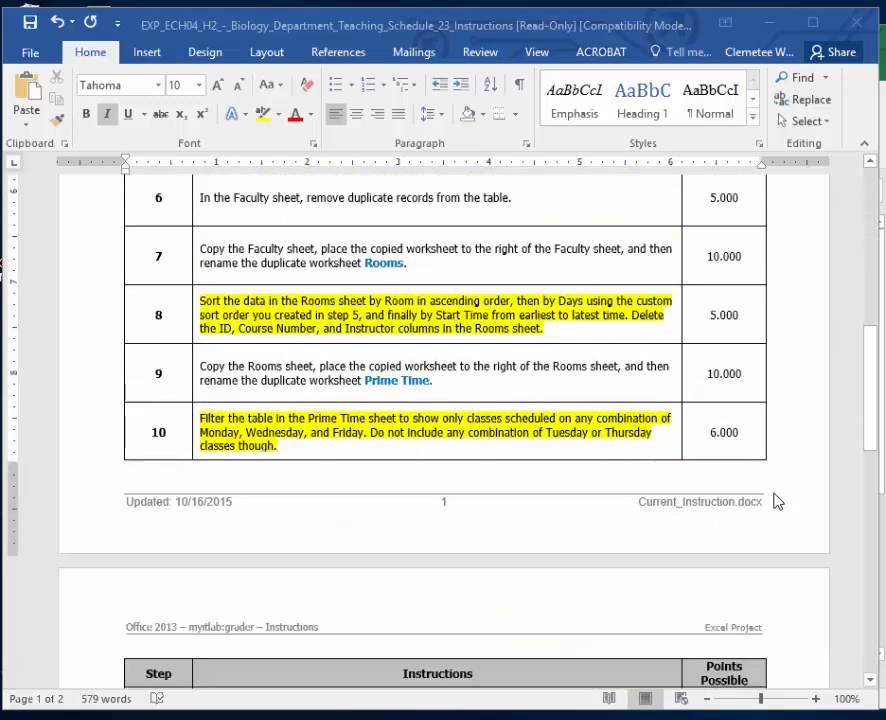
scroll(777, 501, down, 6)
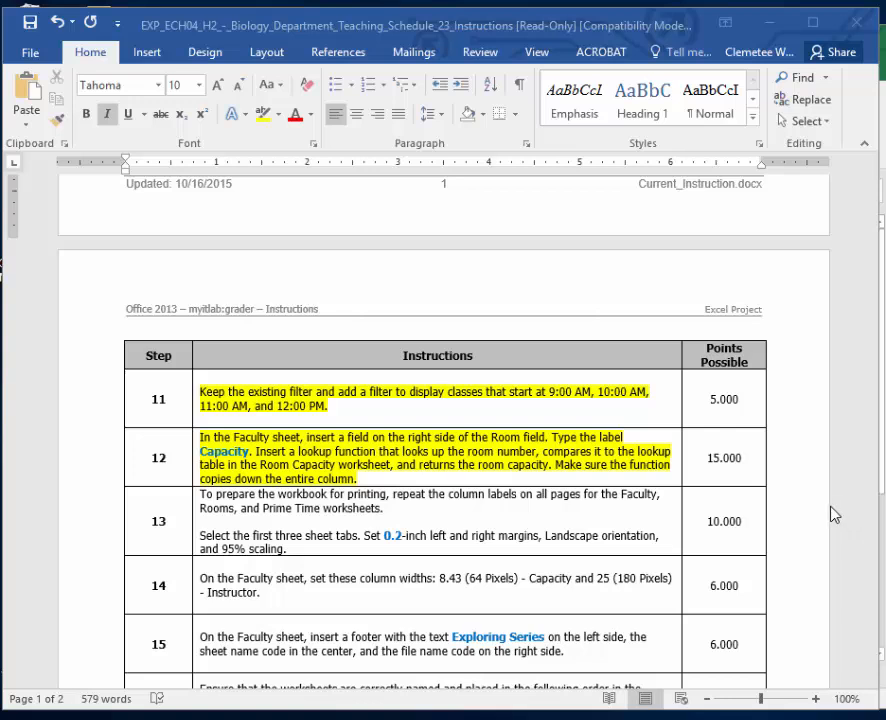
scroll(789, 482, up, 3)
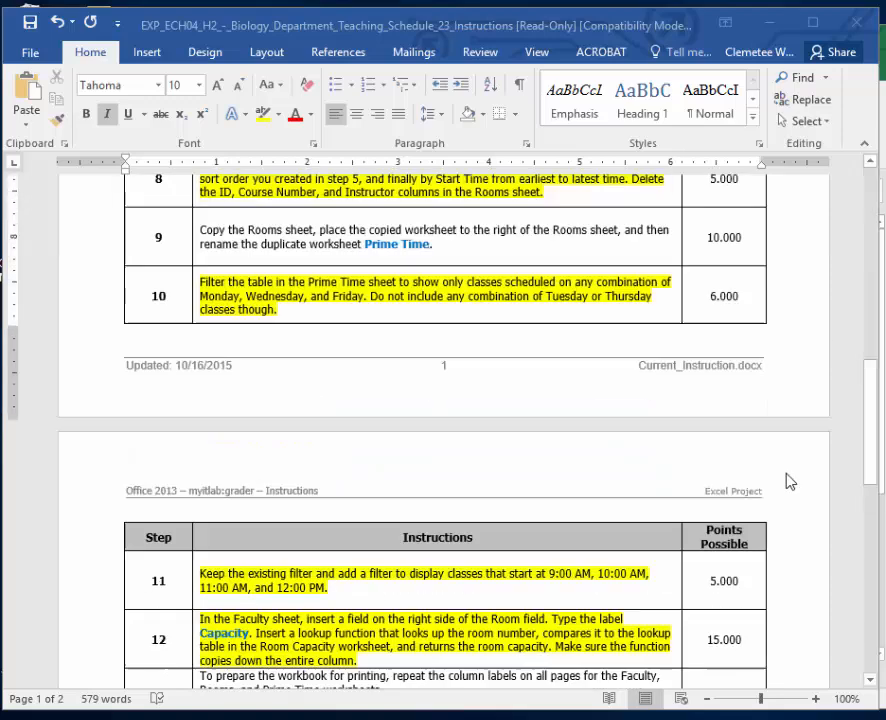
scroll(789, 482, up, 12)
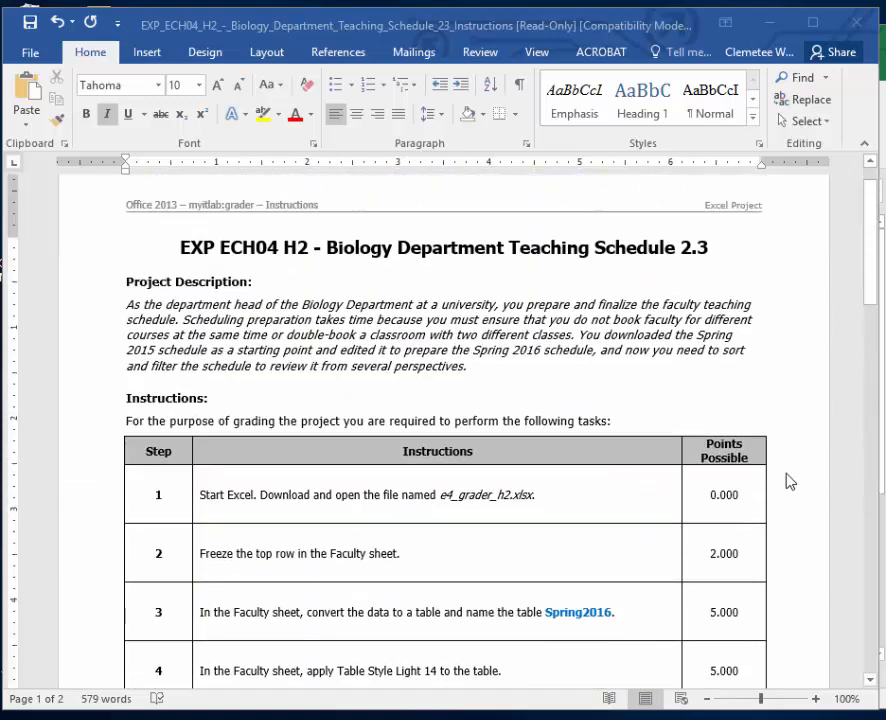
click(160, 320)
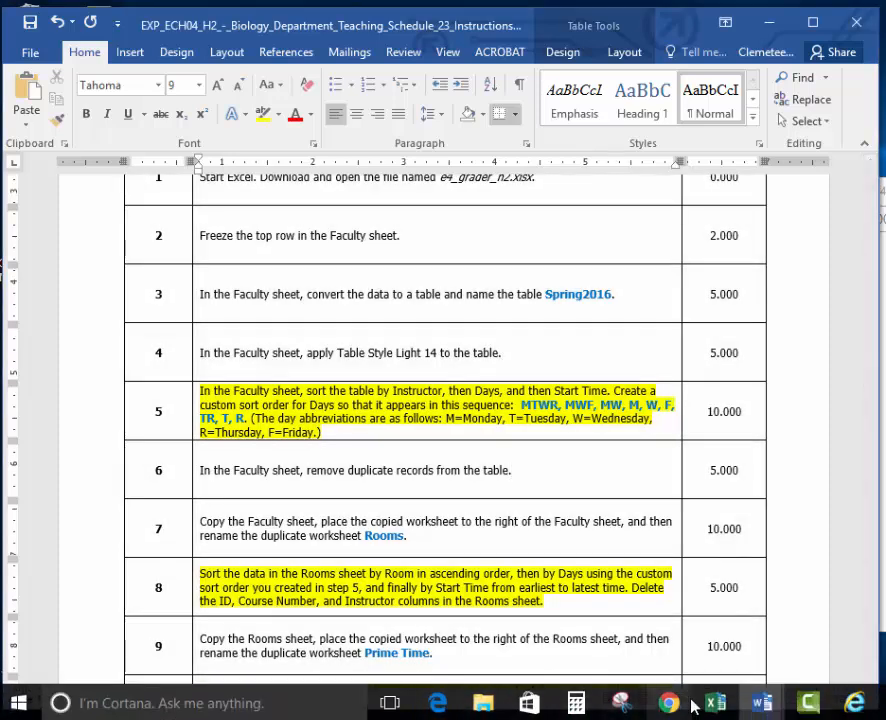
click(714, 703)
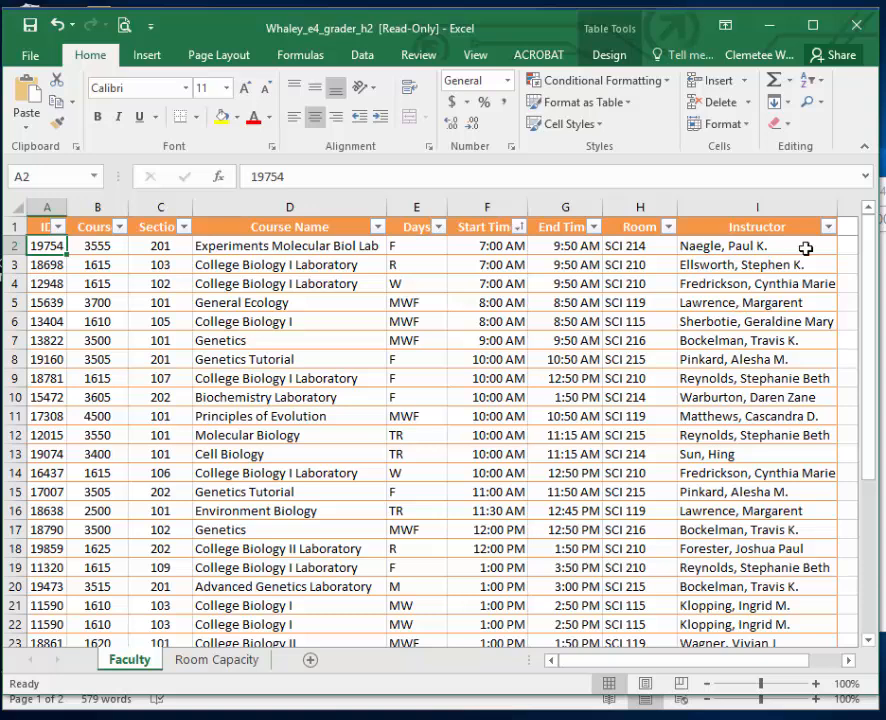
Sort the Faculty table by Instructor from A to Z, and separately by Days from A to Z.
click(828, 227)
click(806, 246)
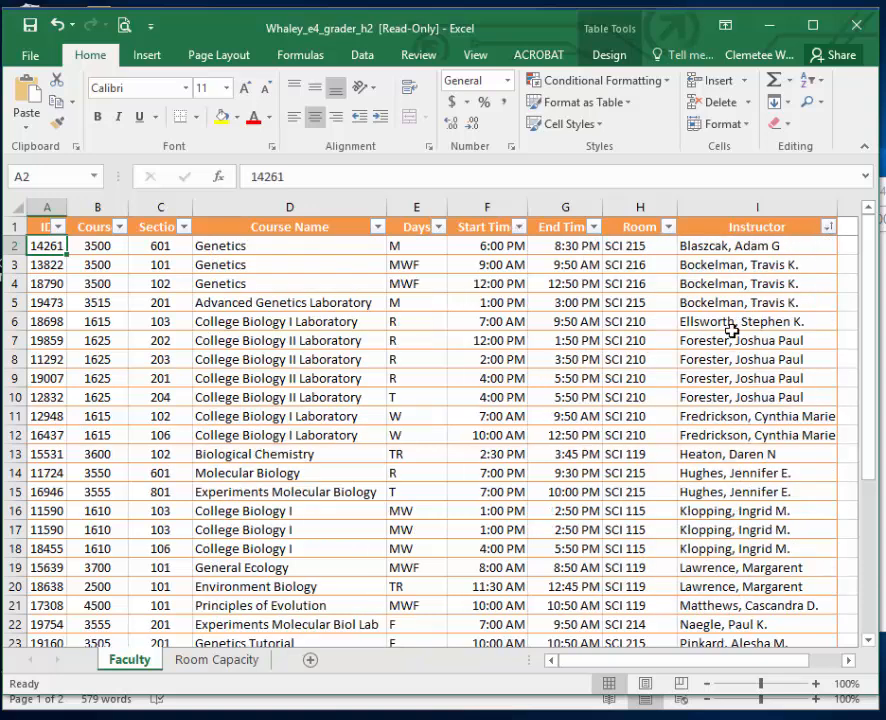
drag(430, 241, 439, 233)
click(439, 230)
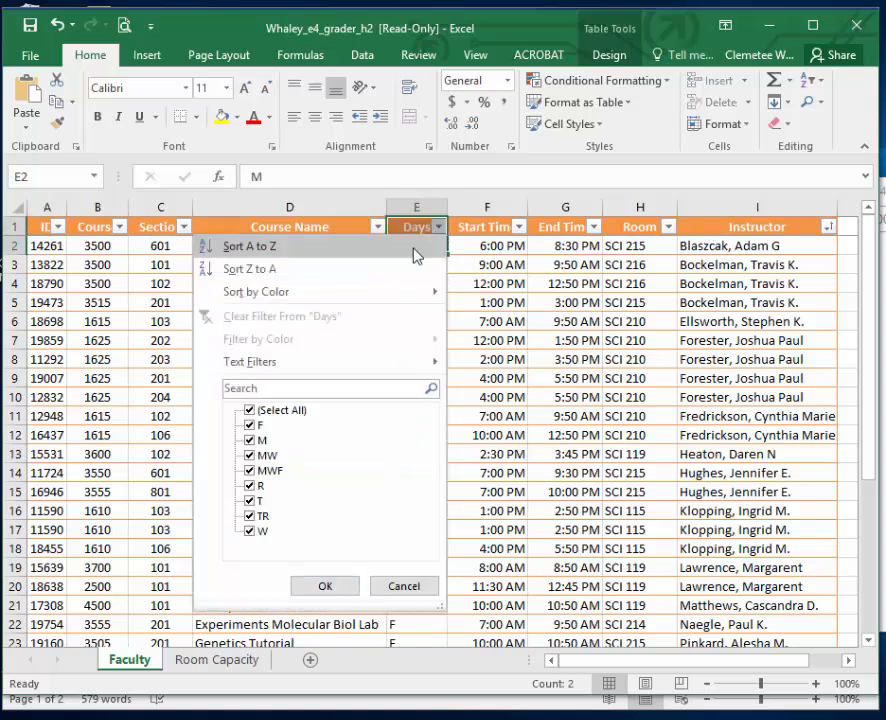
click(410, 250)
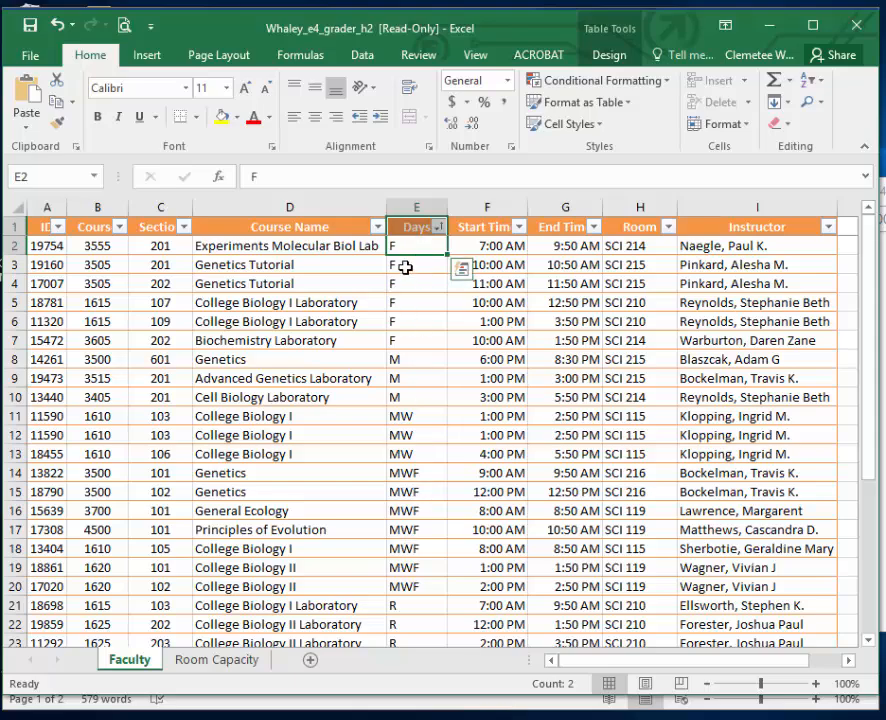
Look over the Days order and sort the Faculty table by Start Time from smallest to largest.
scroll(412, 580, down, 1)
scroll(412, 580, up, 1)
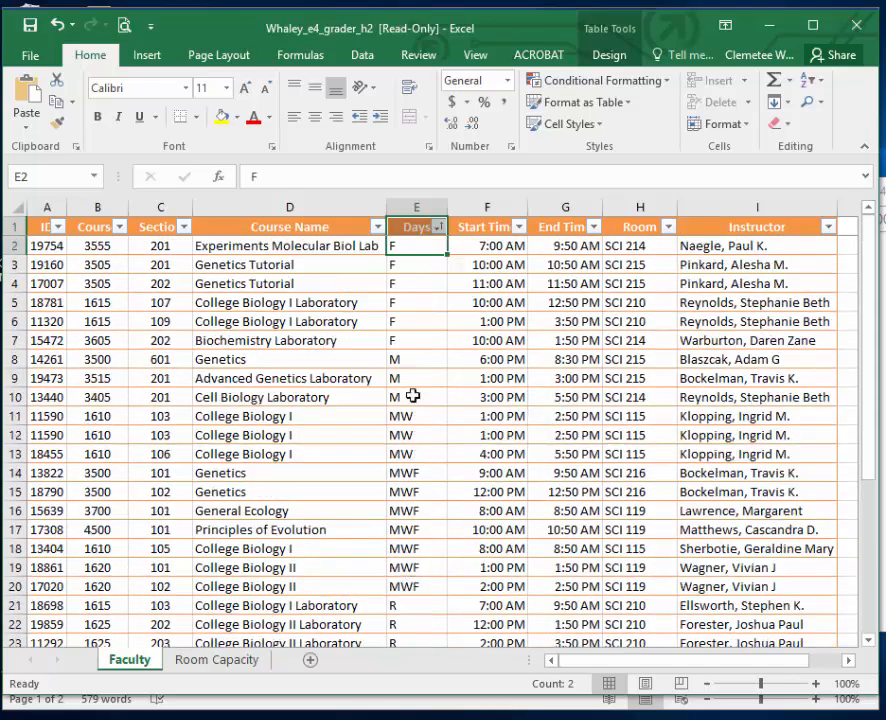
click(518, 228)
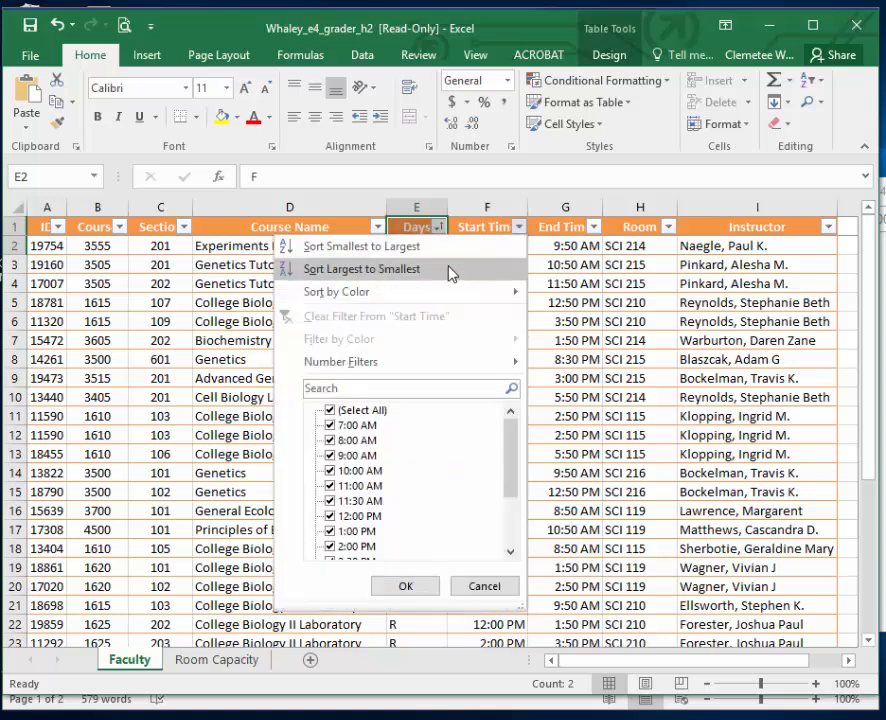
click(454, 250)
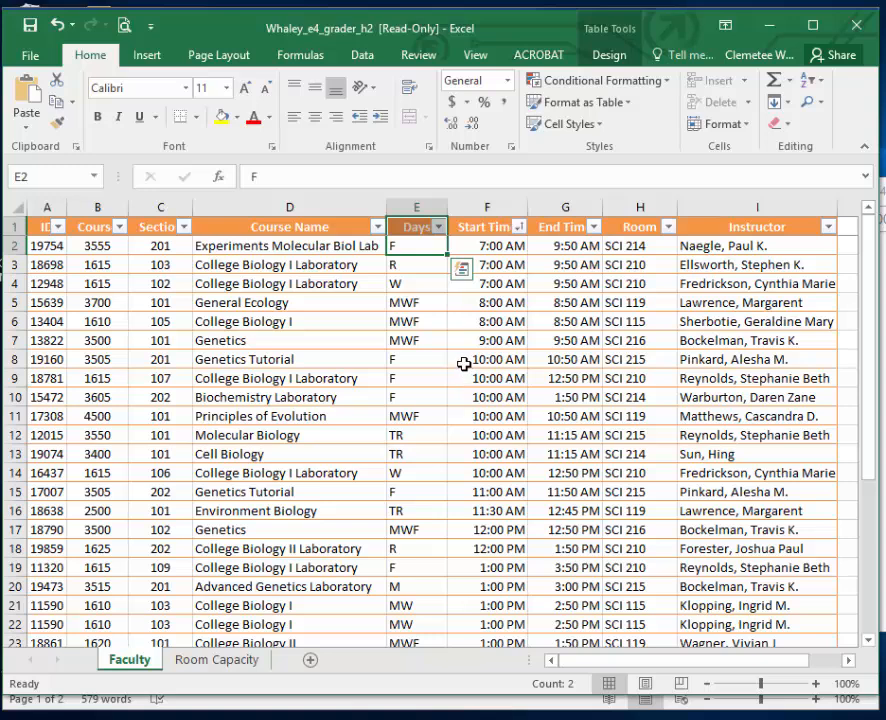
Open the multi-level Sort settings for the Faculty table and set the first sort column to Instructor.
click(362, 56)
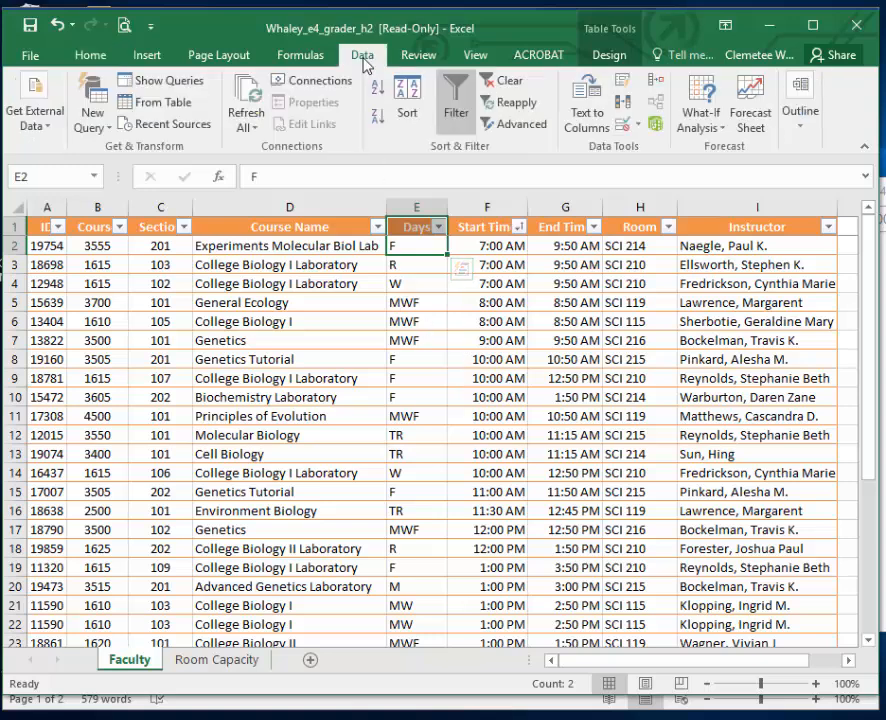
click(409, 118)
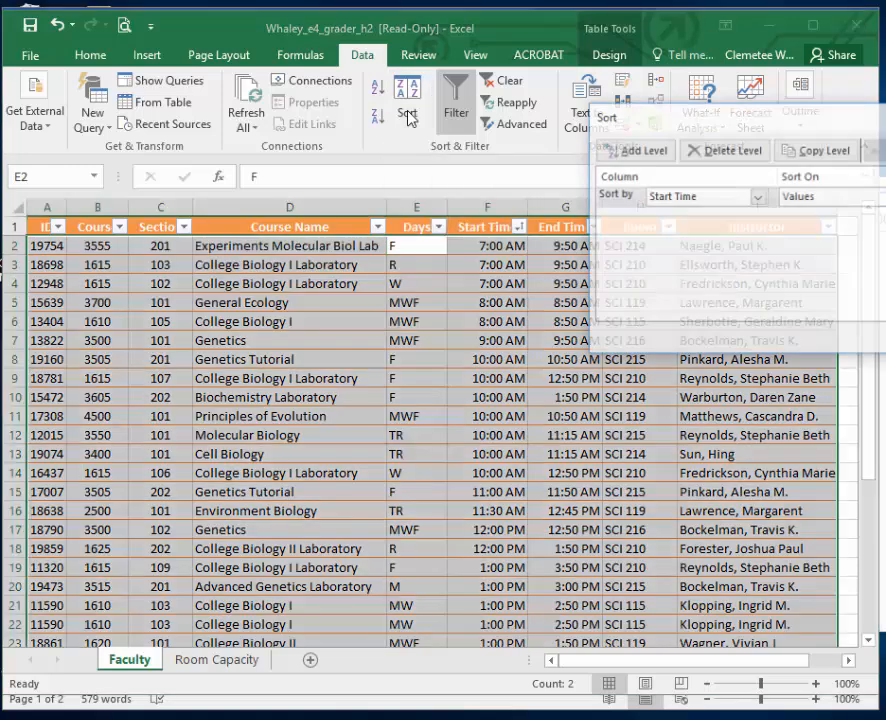
drag(655, 124, 232, 205)
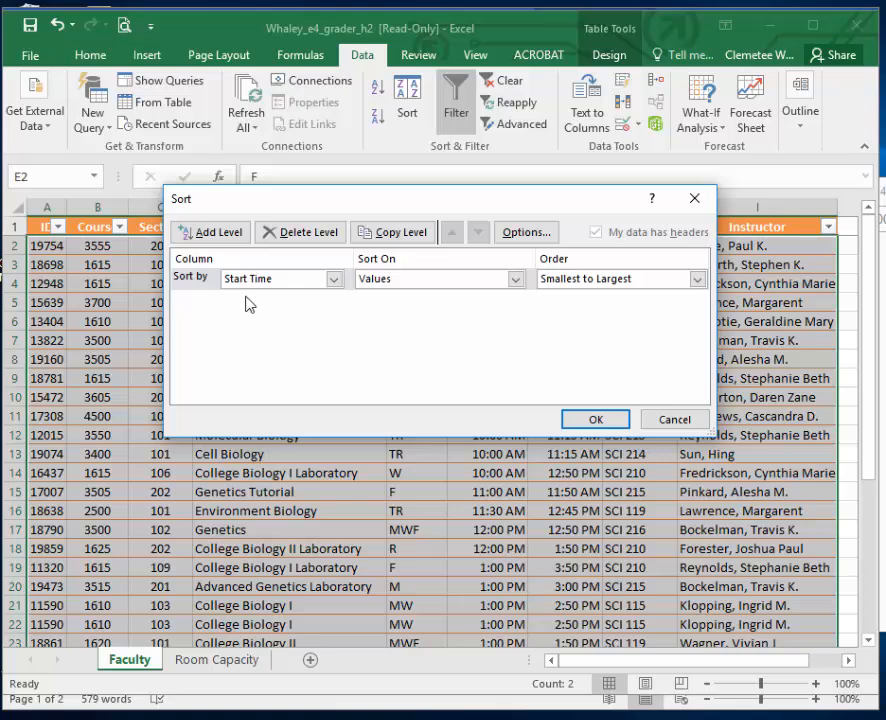
click(334, 280)
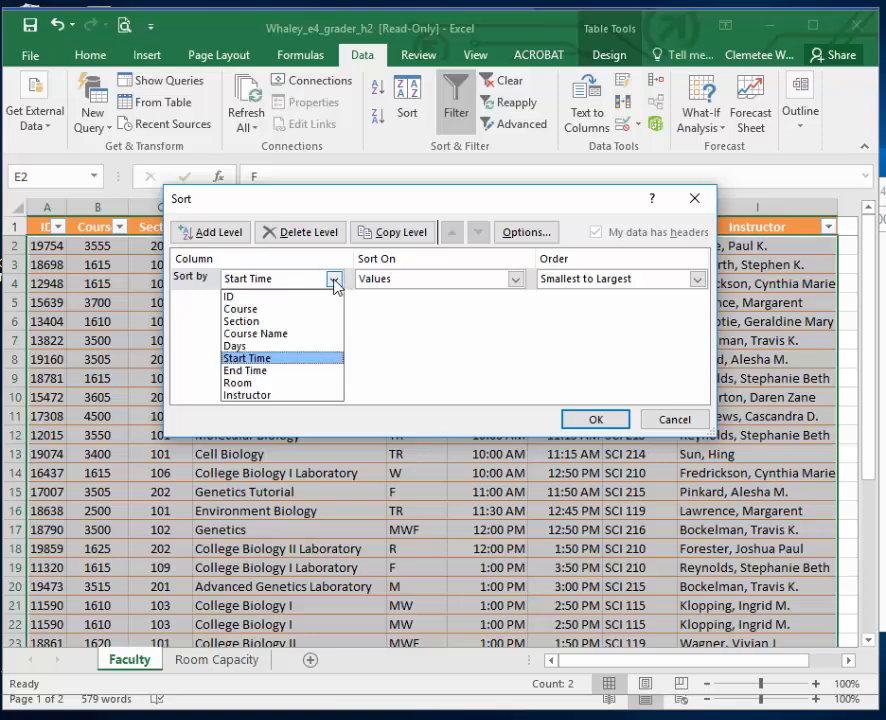
click(305, 397)
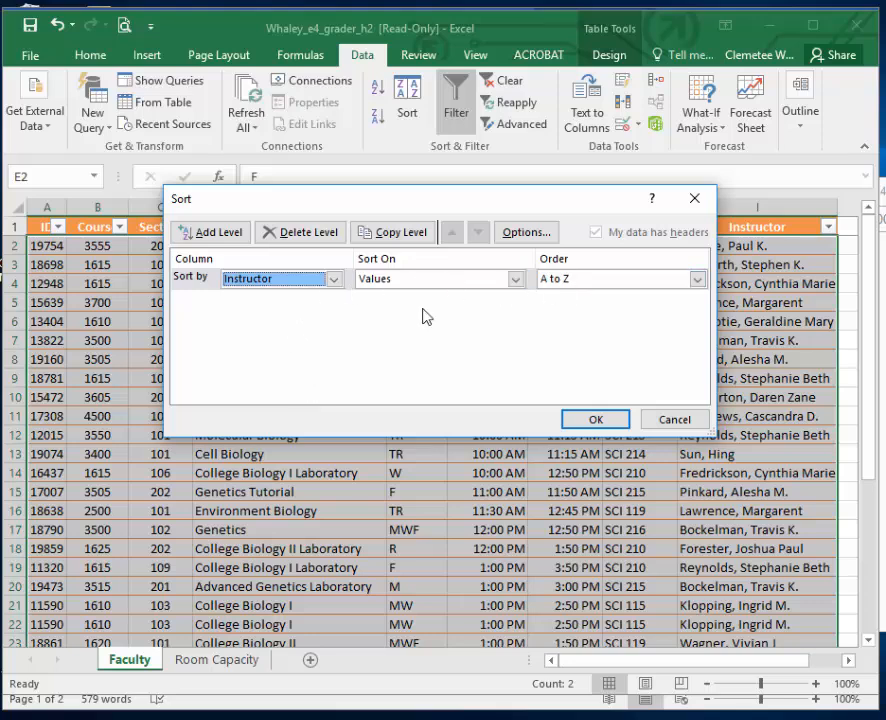
Add Days as the second sort level and Start Time as the third sort level.
click(215, 235)
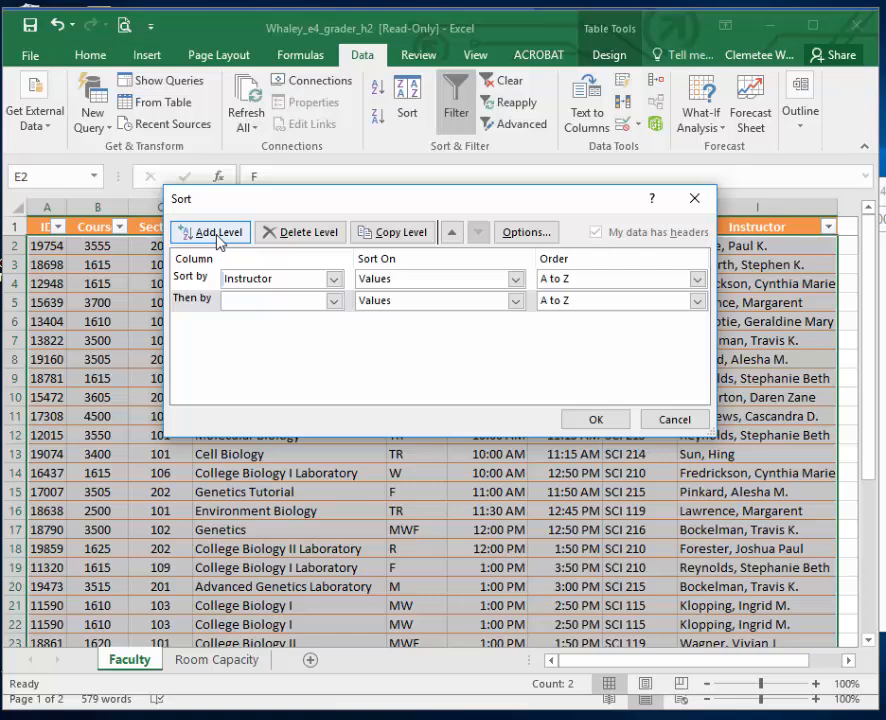
click(334, 300)
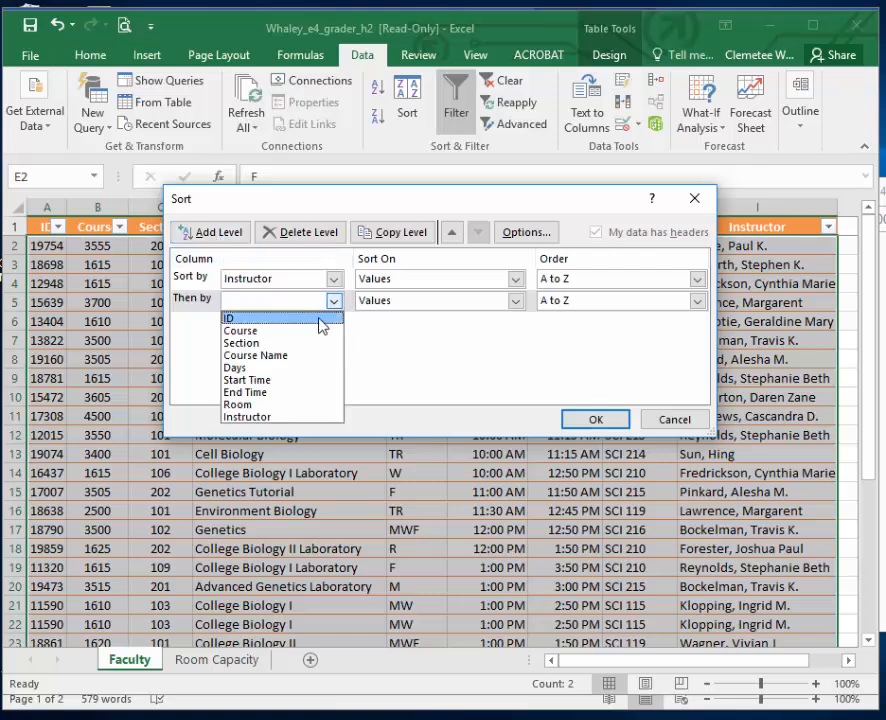
click(312, 374)
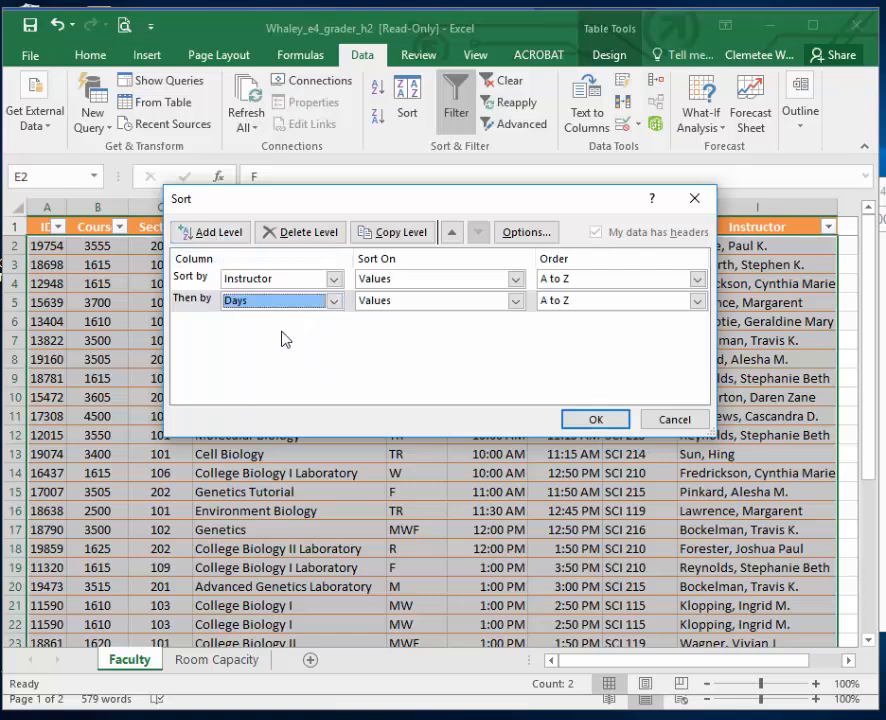
click(228, 235)
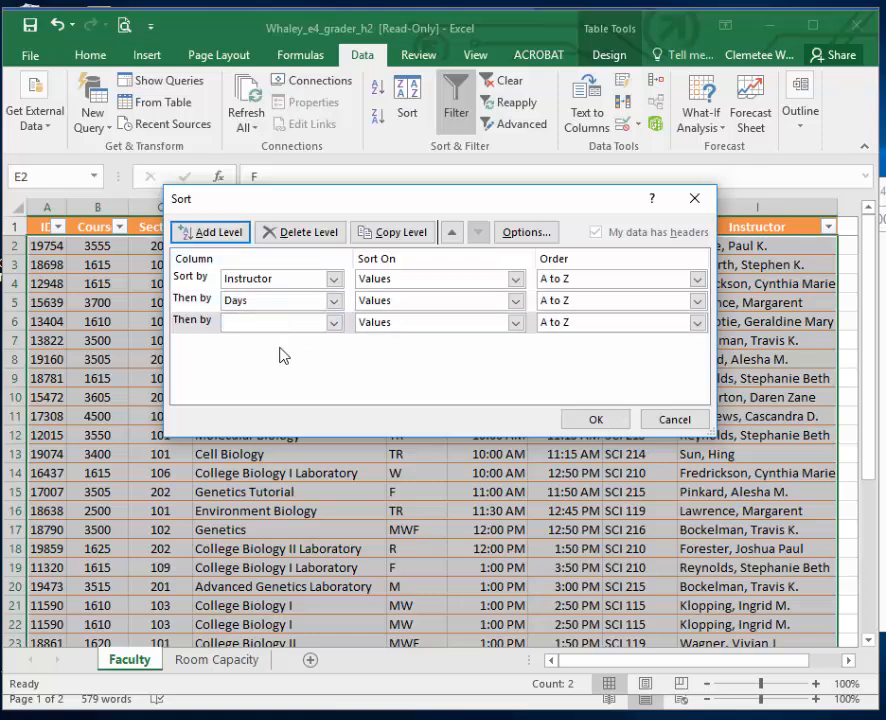
click(334, 322)
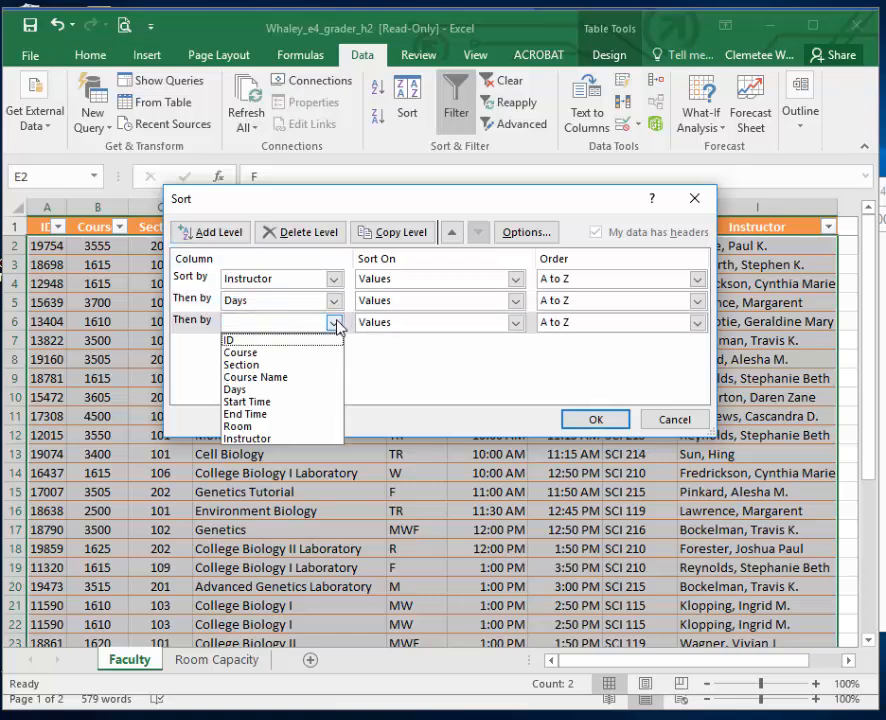
click(333, 402)
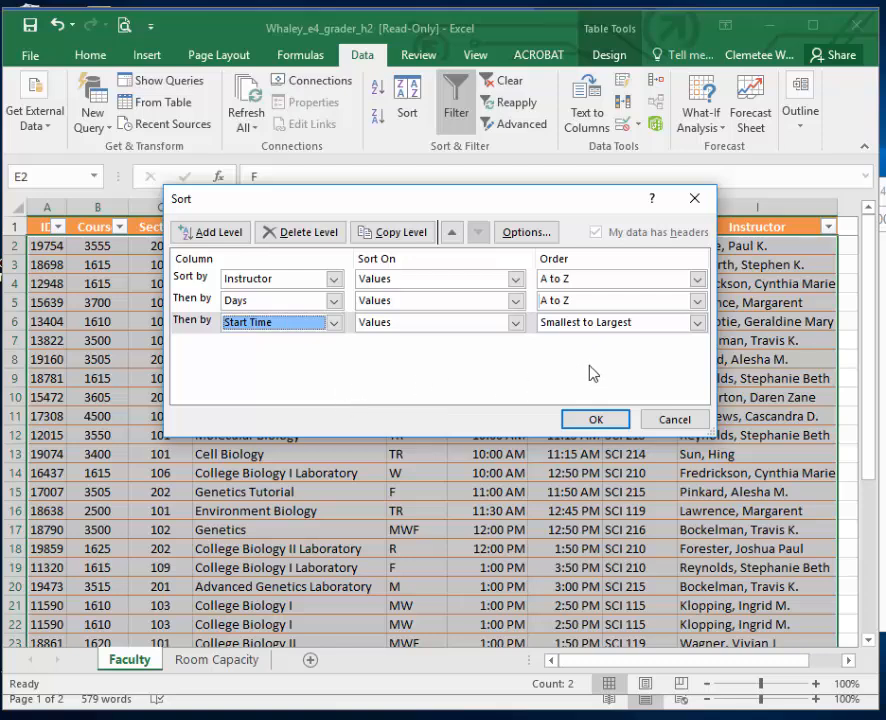
Order the Days level by a new custom list, MTWR, MWF, MW, M, W, F, TR, T, R, and apply the sort.
click(697, 301)
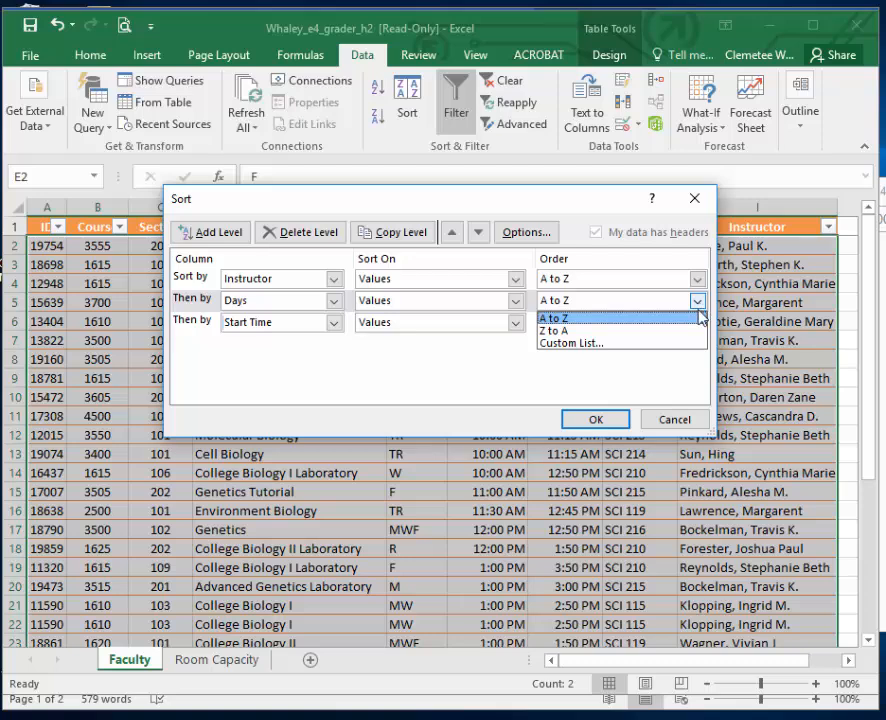
click(632, 344)
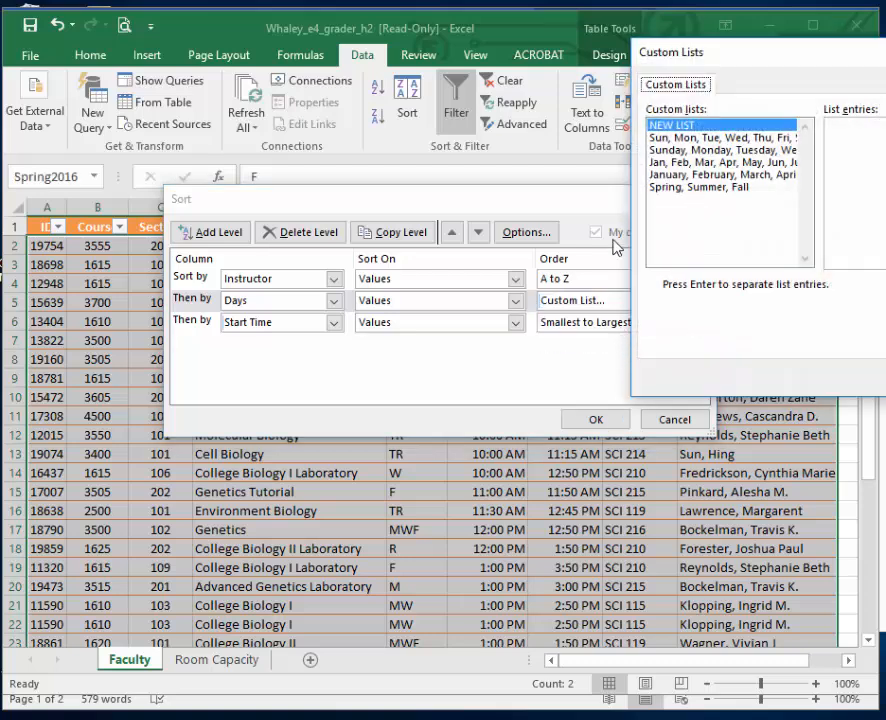
drag(744, 73, 316, 95)
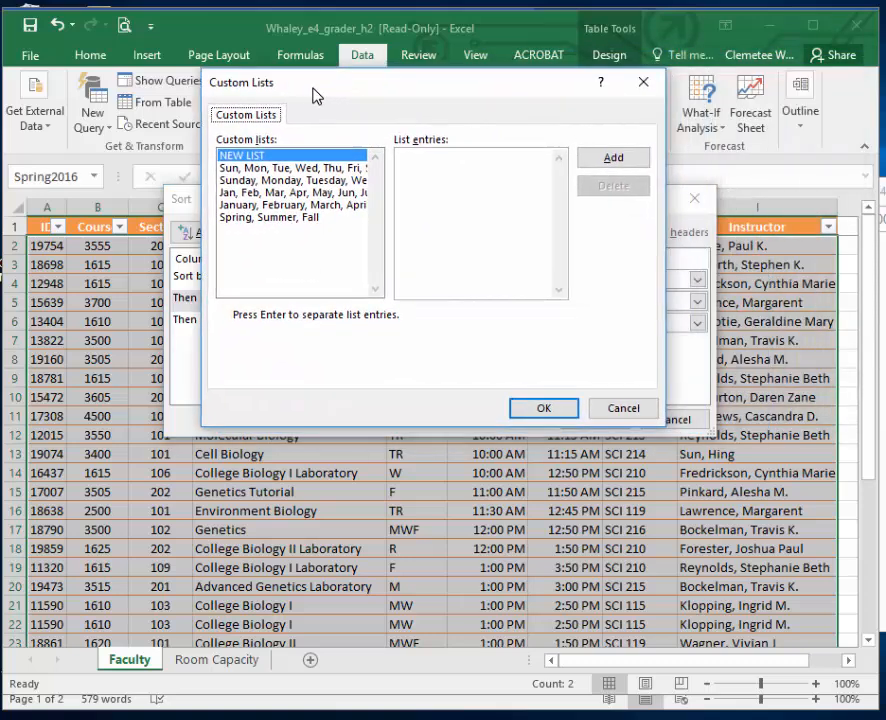
click(447, 171)
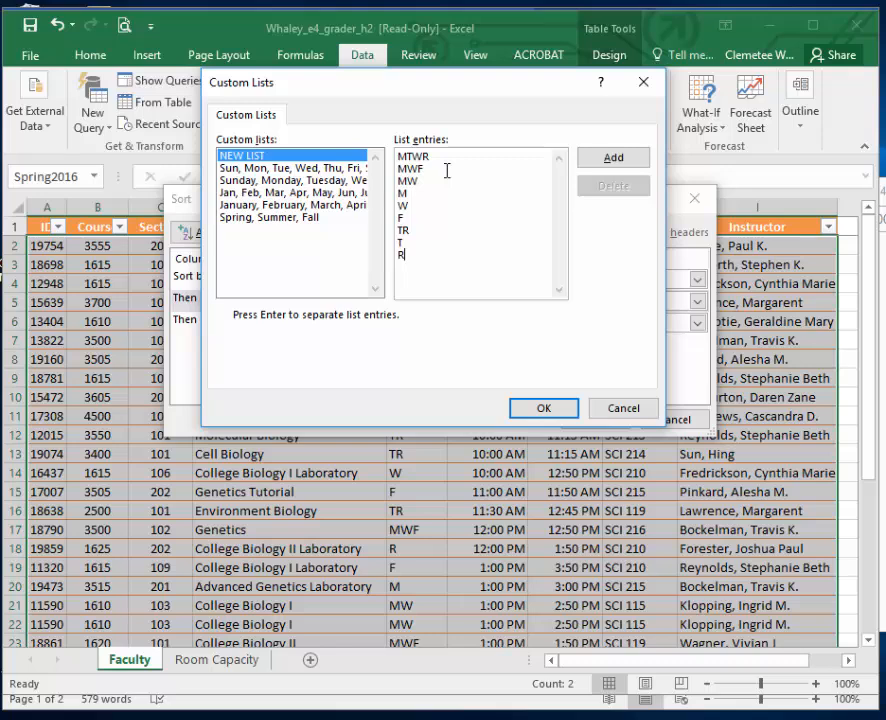
click(613, 159)
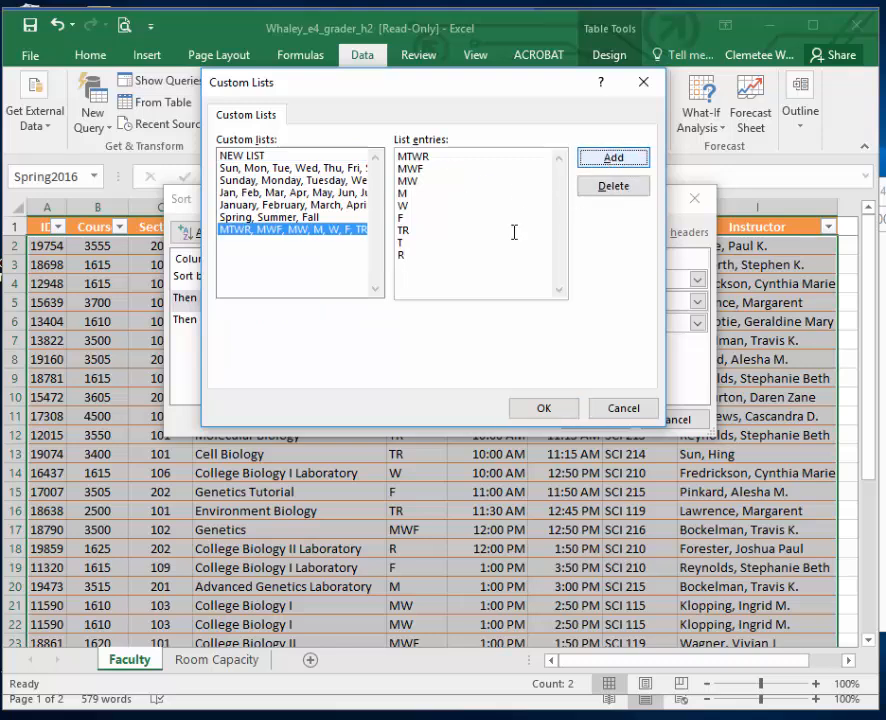
click(305, 238)
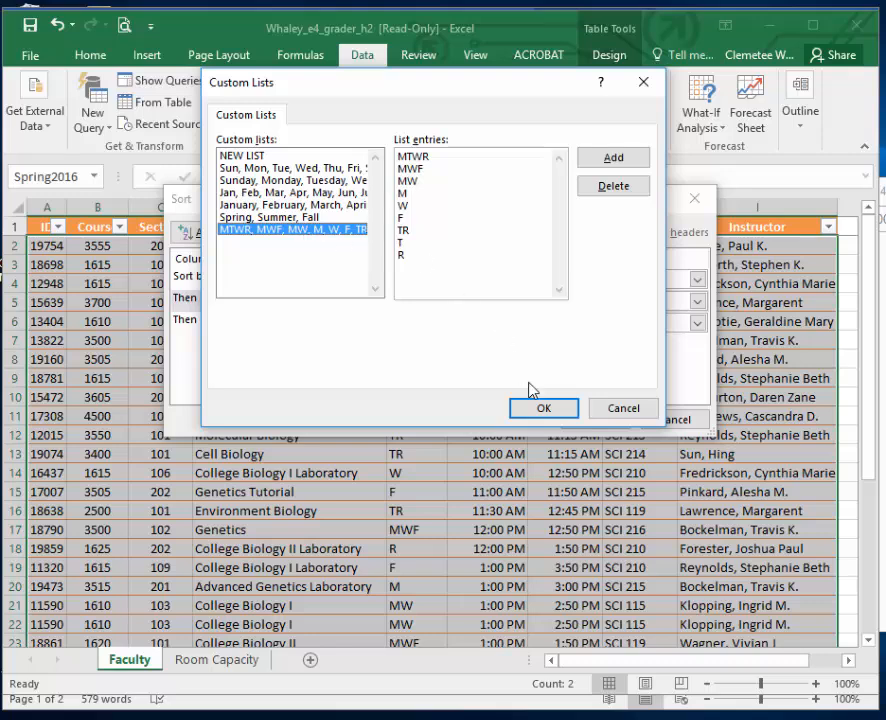
click(558, 410)
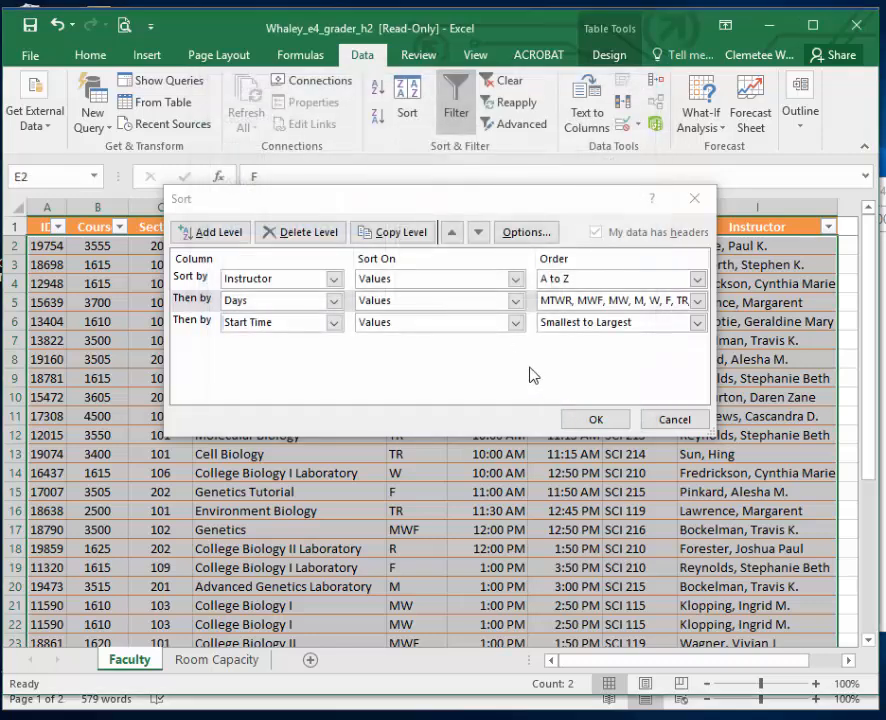
click(611, 421)
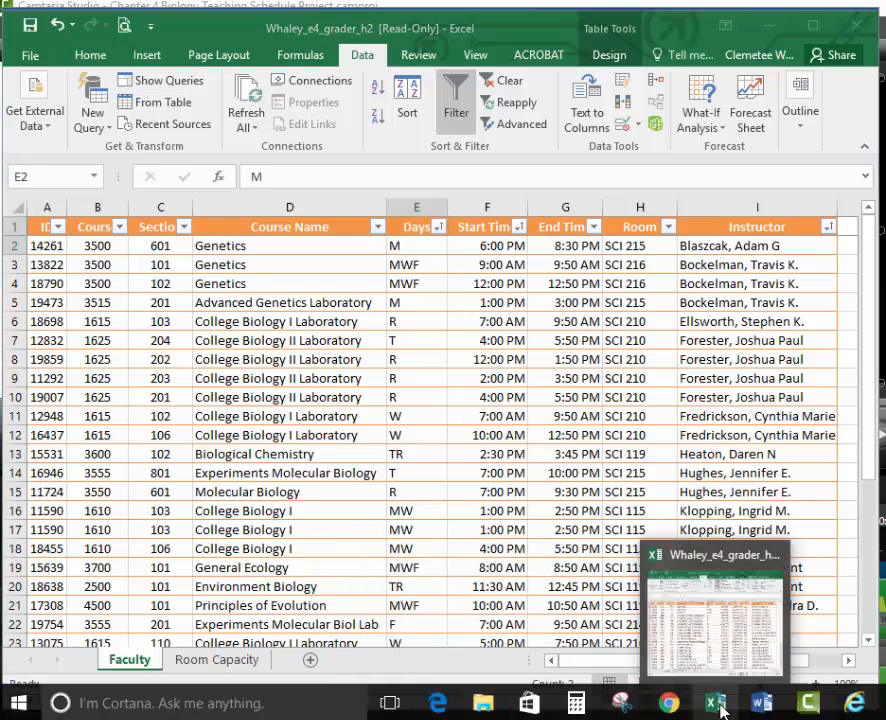
Check the next task in the Word instructions and return to the Excel workbook.
mouse_move(762, 708)
click(705, 610)
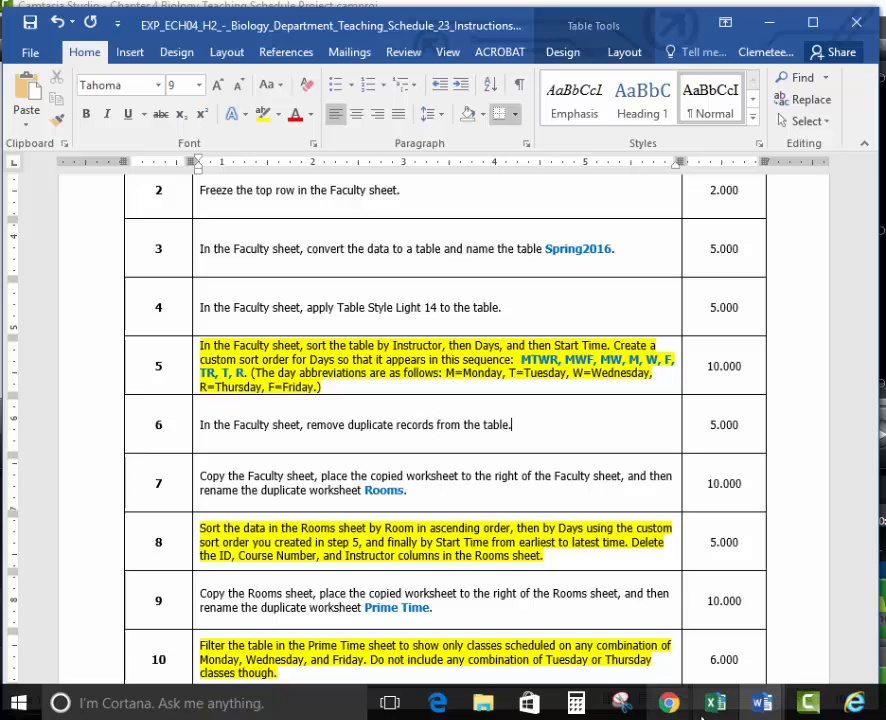
click(722, 703)
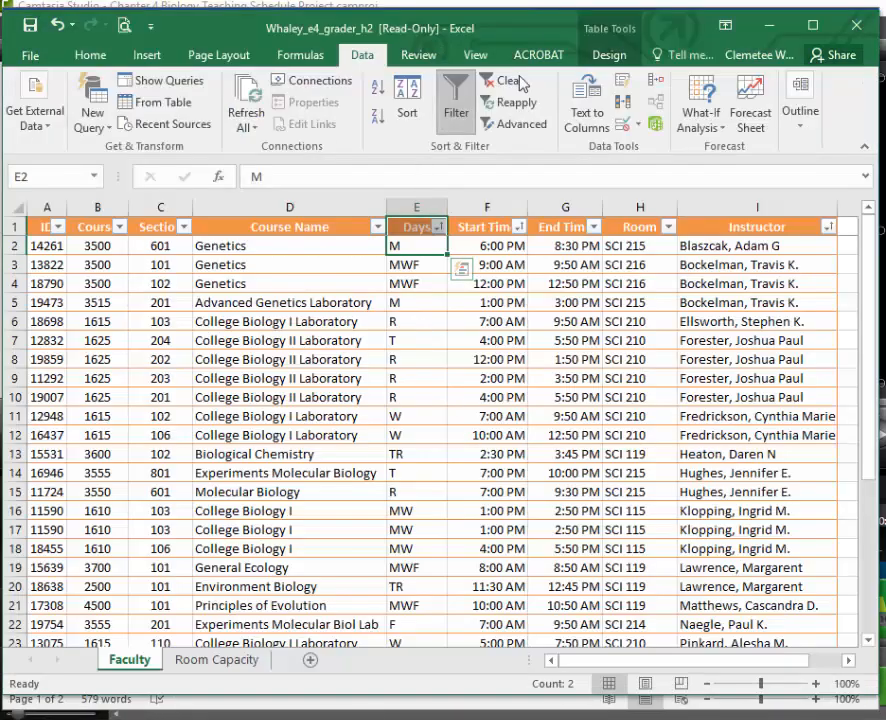
click(610, 55)
click(200, 102)
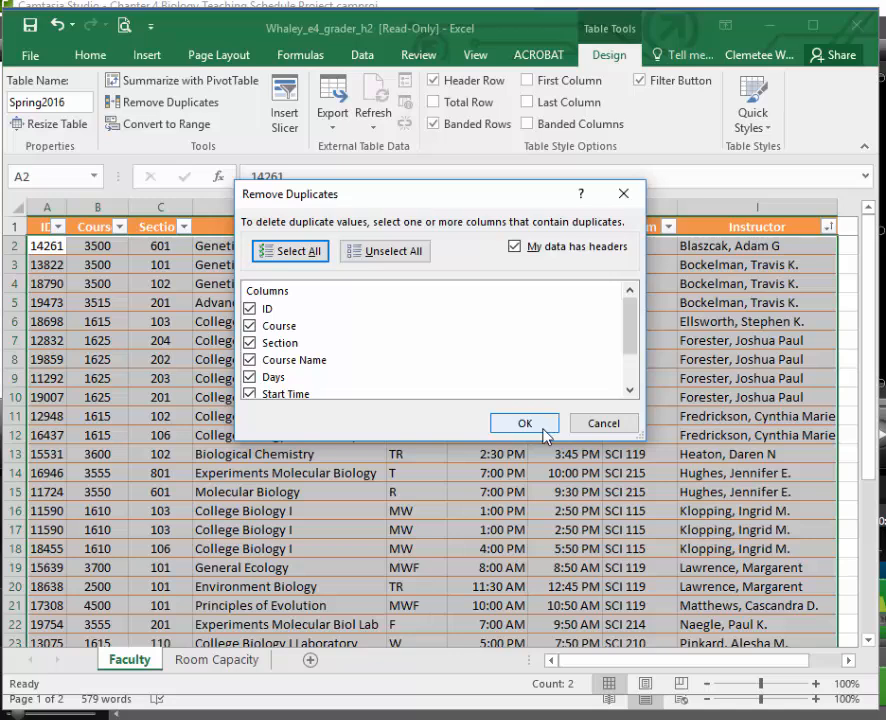
click(608, 432)
click(424, 398)
Remove duplicate records from the Faculty table, comparing all columns and treating the first row as headers.
click(186, 104)
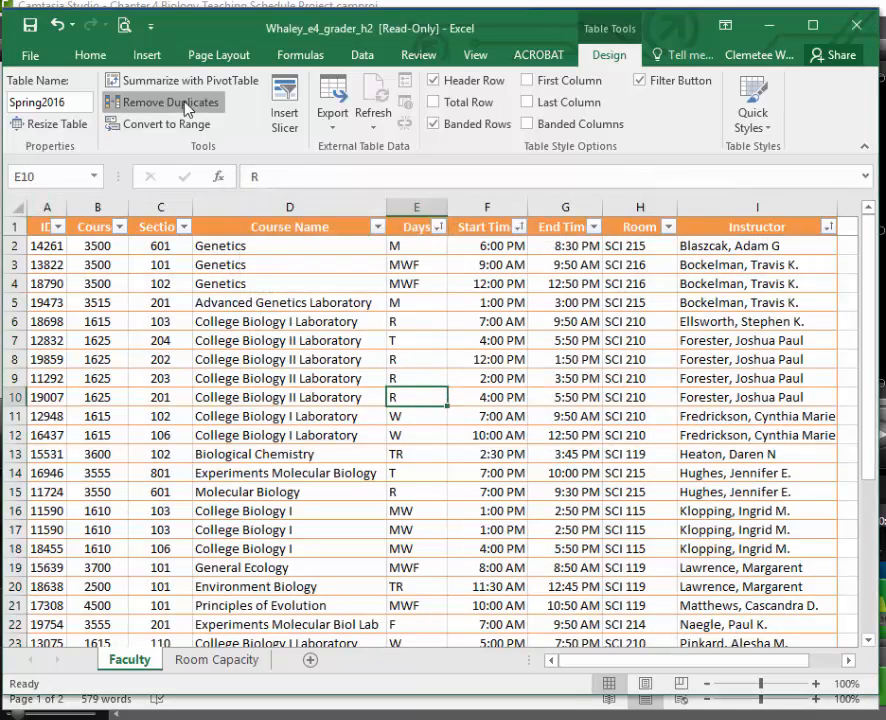
click(540, 430)
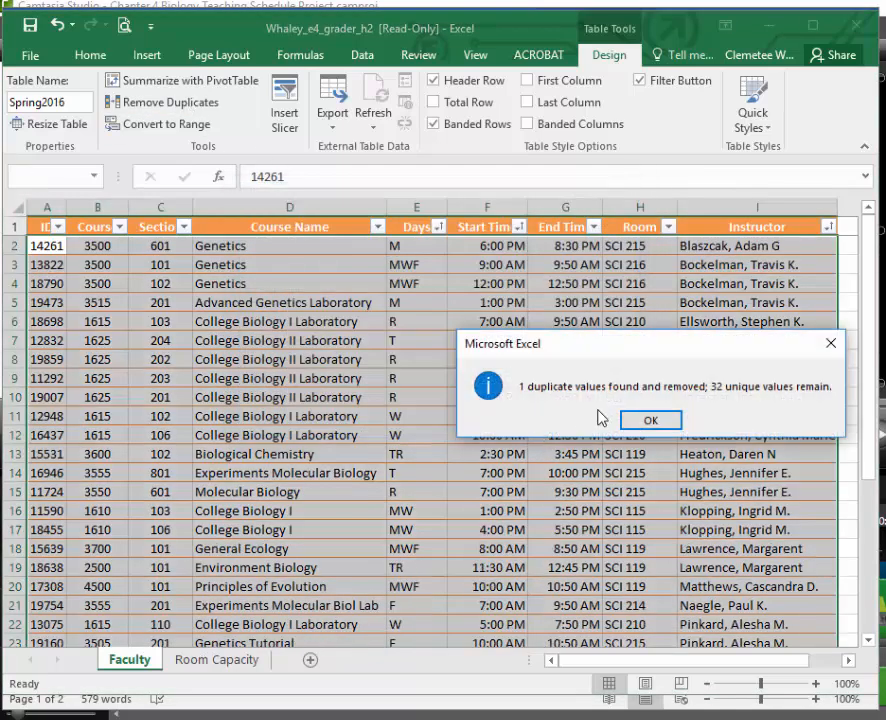
click(652, 421)
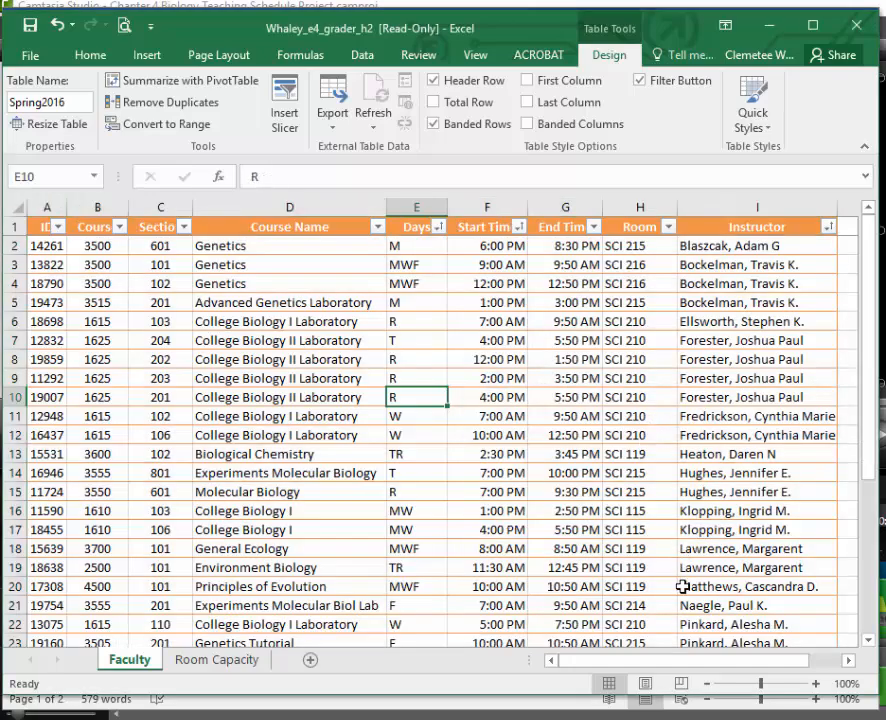
Check instruction 7 in Word, and duplicate the Faculty sheet in Excel, placing the copy directly after the original.
click(577, 703)
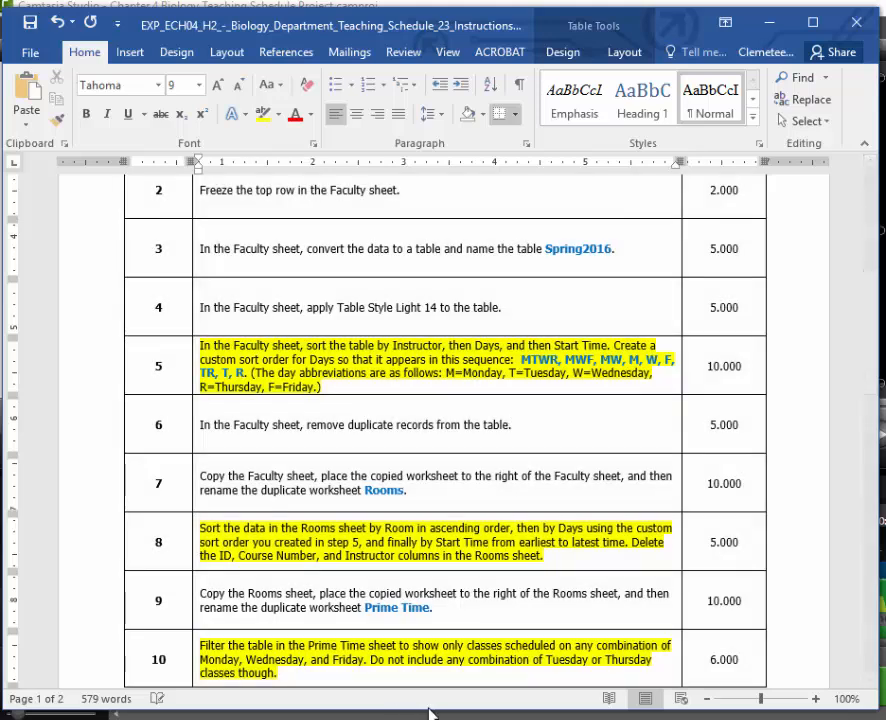
click(718, 704)
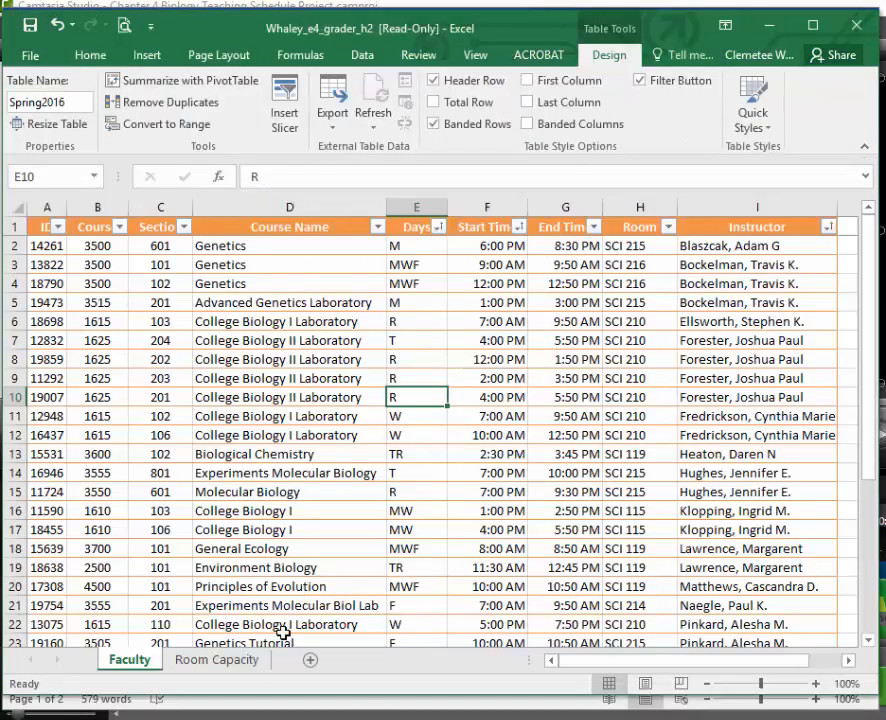
right_click(138, 662)
click(205, 508)
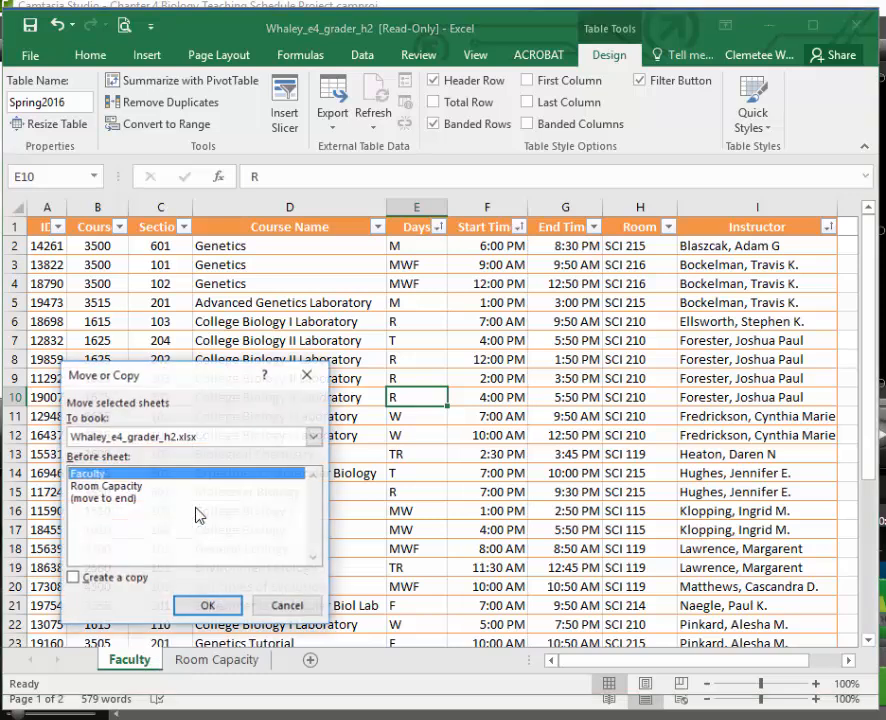
click(73, 578)
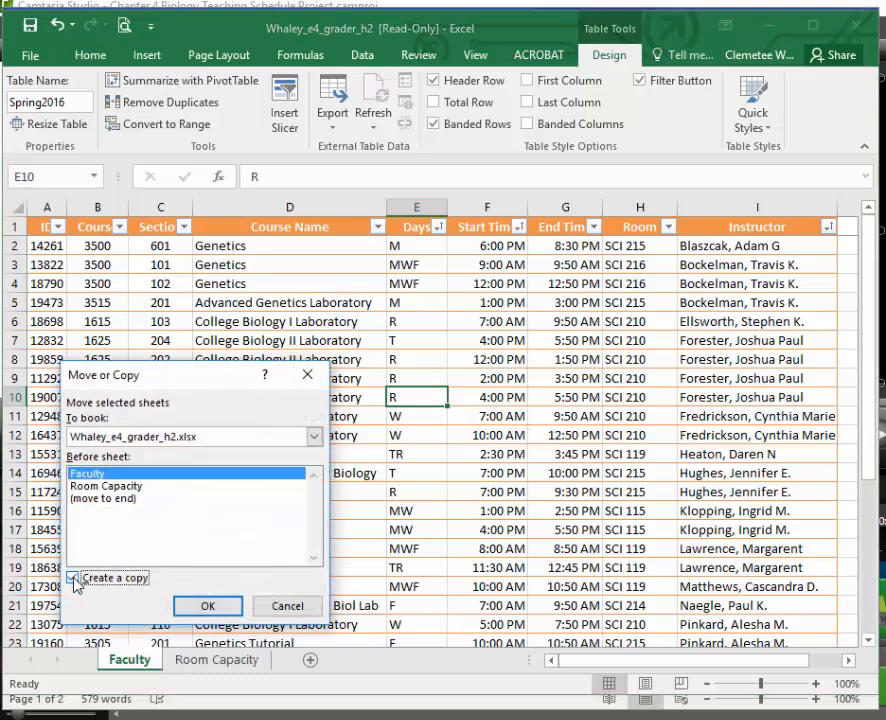
click(208, 607)
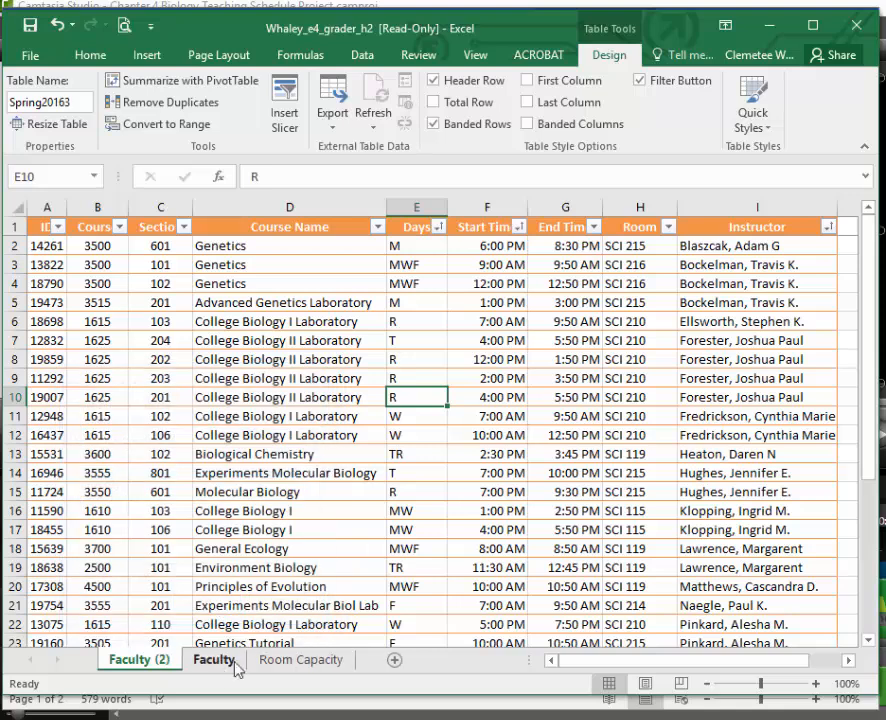
click(221, 669)
click(172, 675)
drag(165, 664, 240, 668)
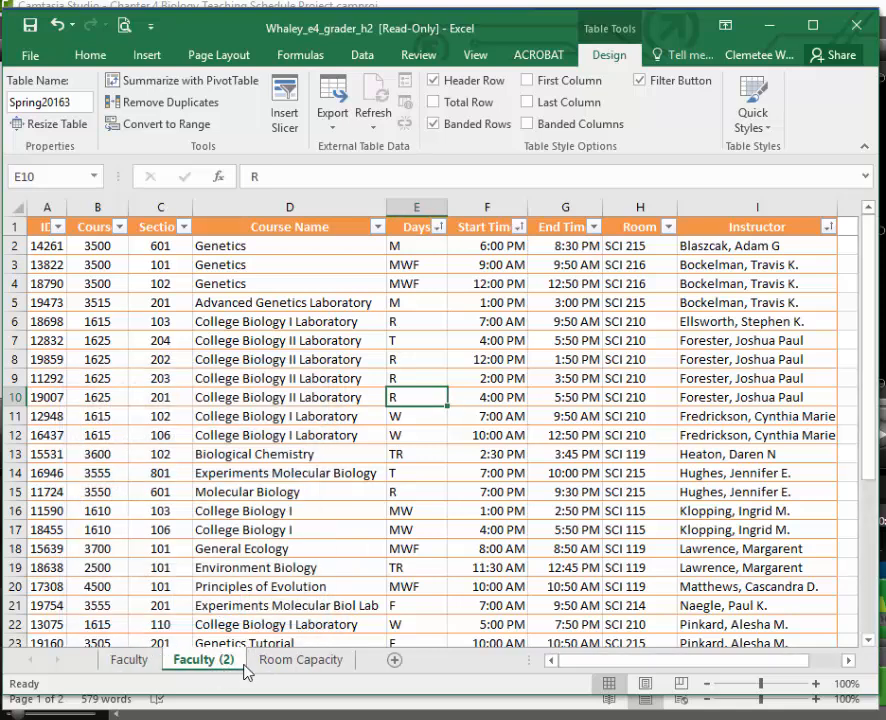
Check the required sheet name in the Word instructions and rename the Faculty copy in Excel as Rooms.
click(296, 706)
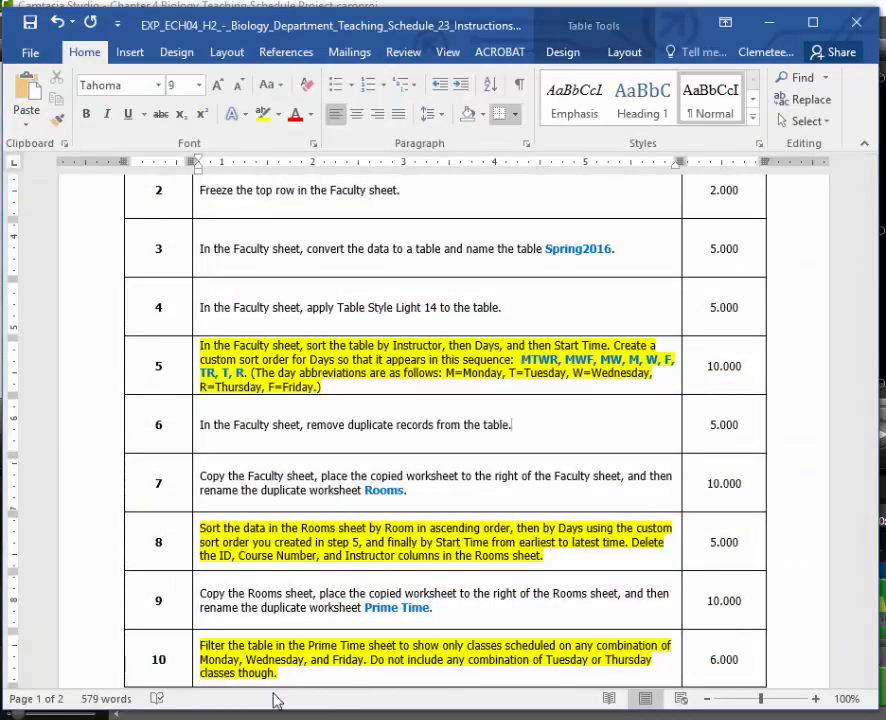
click(722, 706)
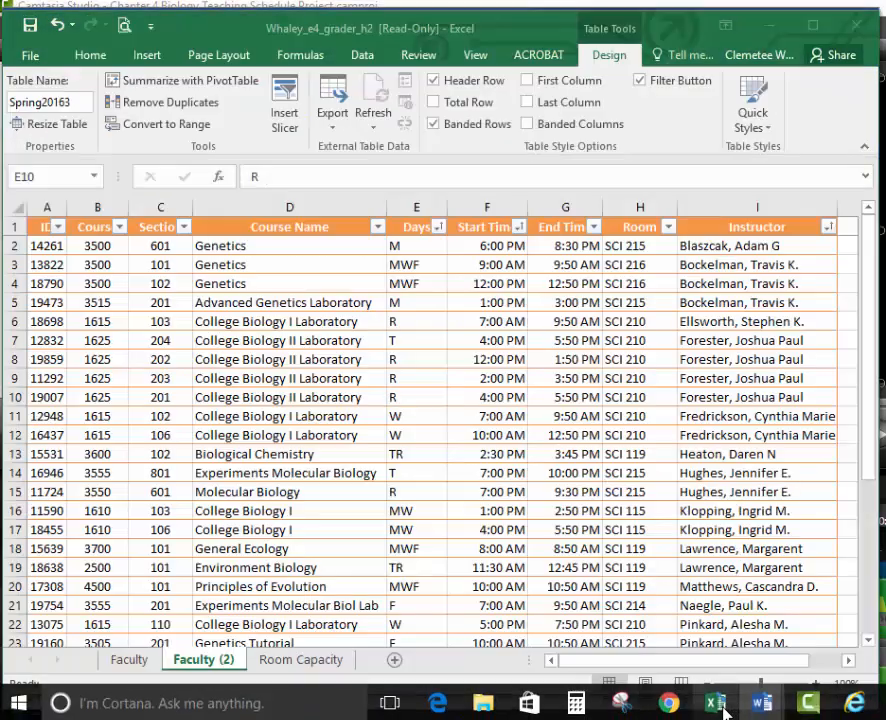
double_click(234, 664)
text(Rooms)
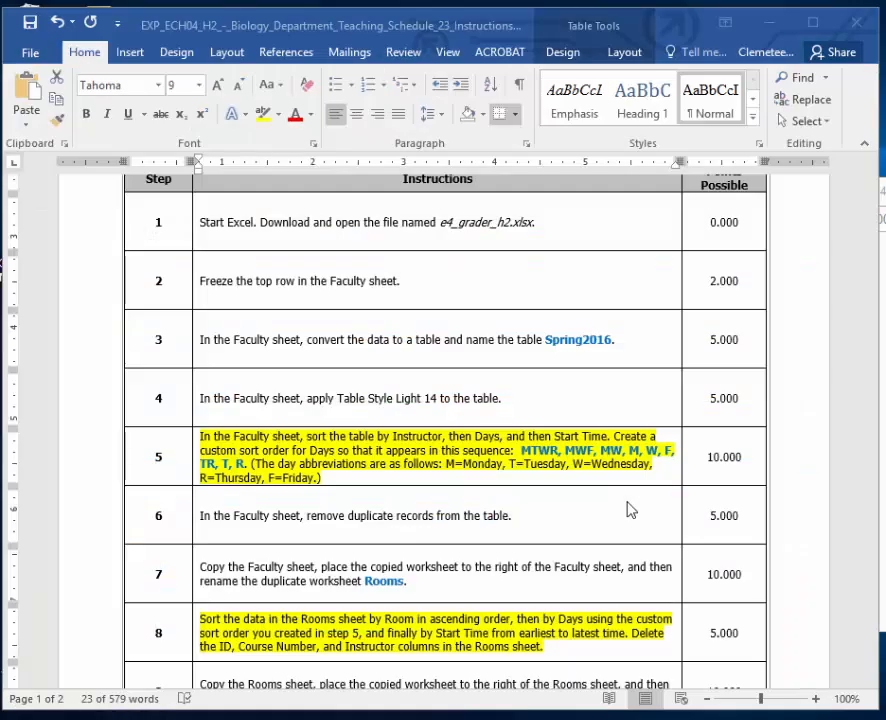
Check instruction 8 in Word, and sort the Rooms table in Excel by Room A to Z, Days in the custom order, and Start Time ascending.
scroll(630, 508, down, 3)
scroll(630, 508, down, 3)
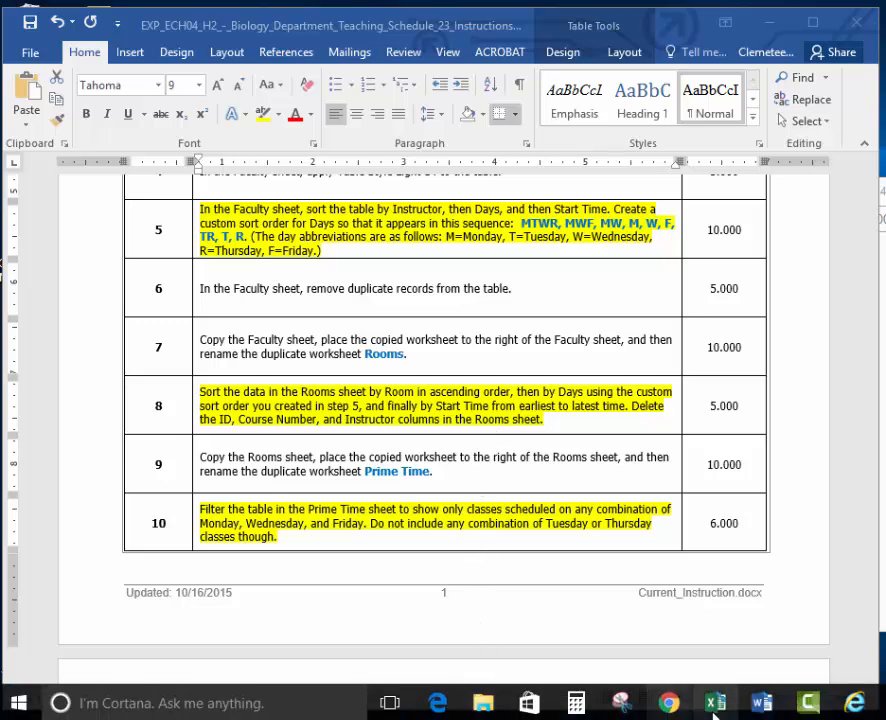
click(716, 710)
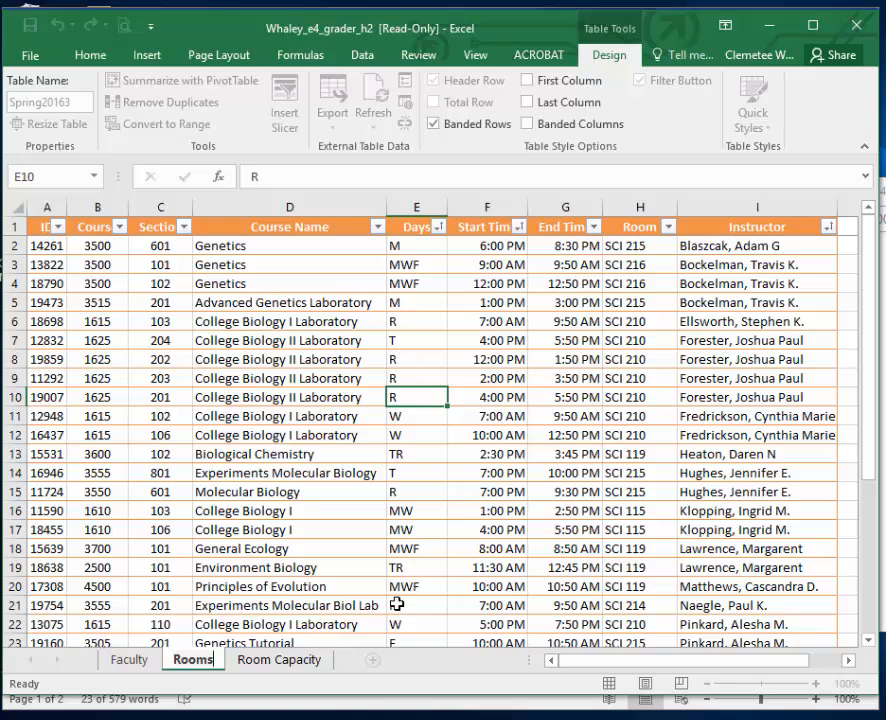
click(364, 58)
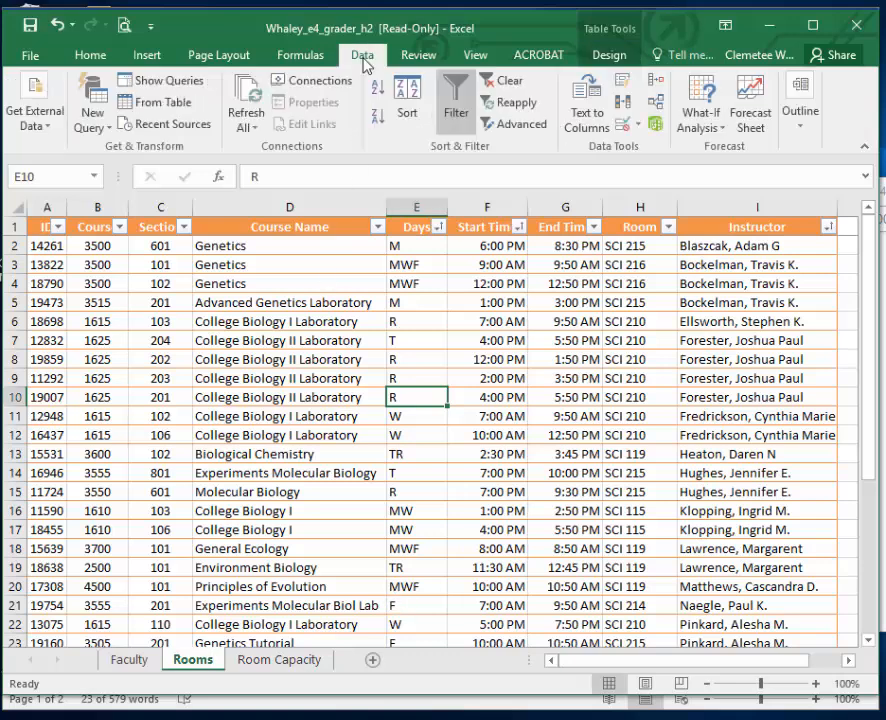
click(407, 108)
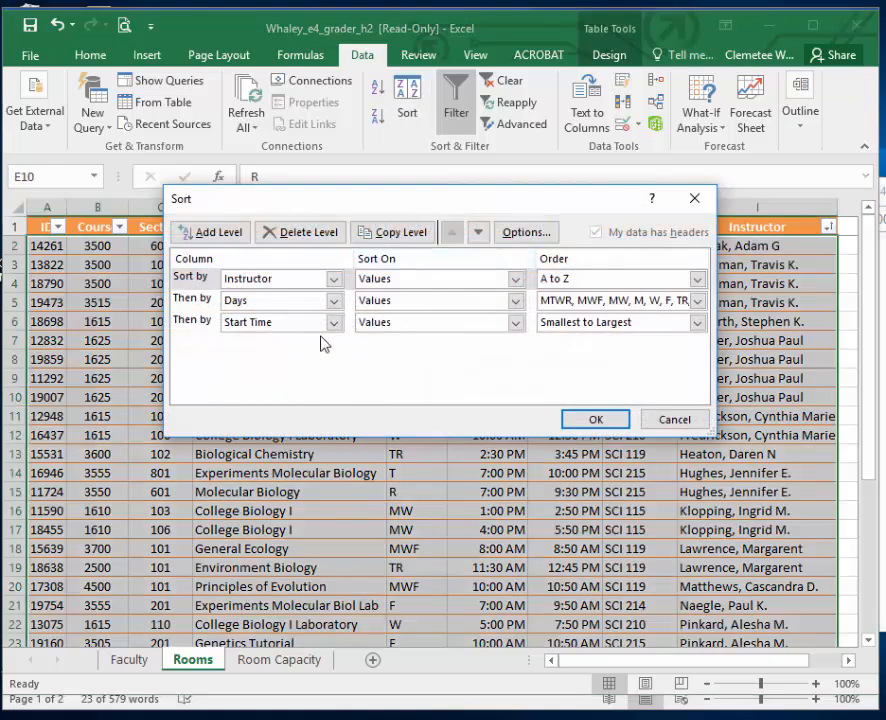
click(333, 279)
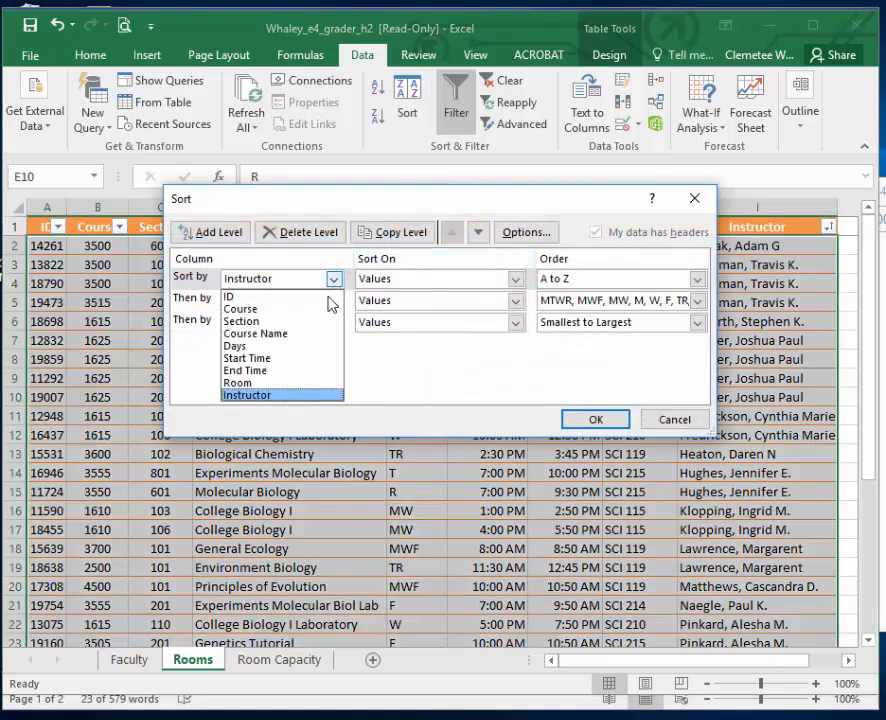
click(318, 383)
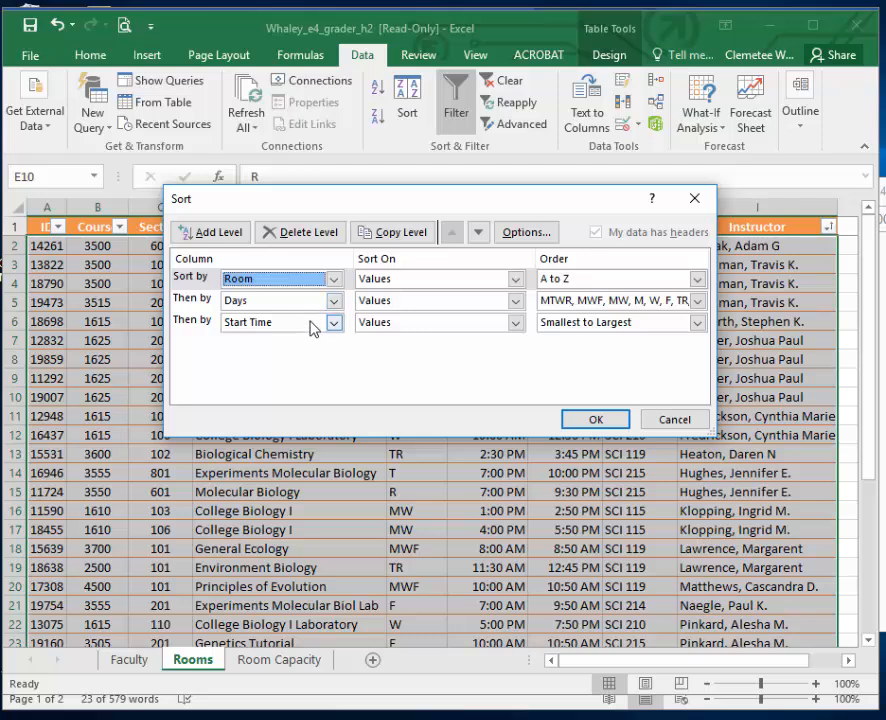
click(598, 421)
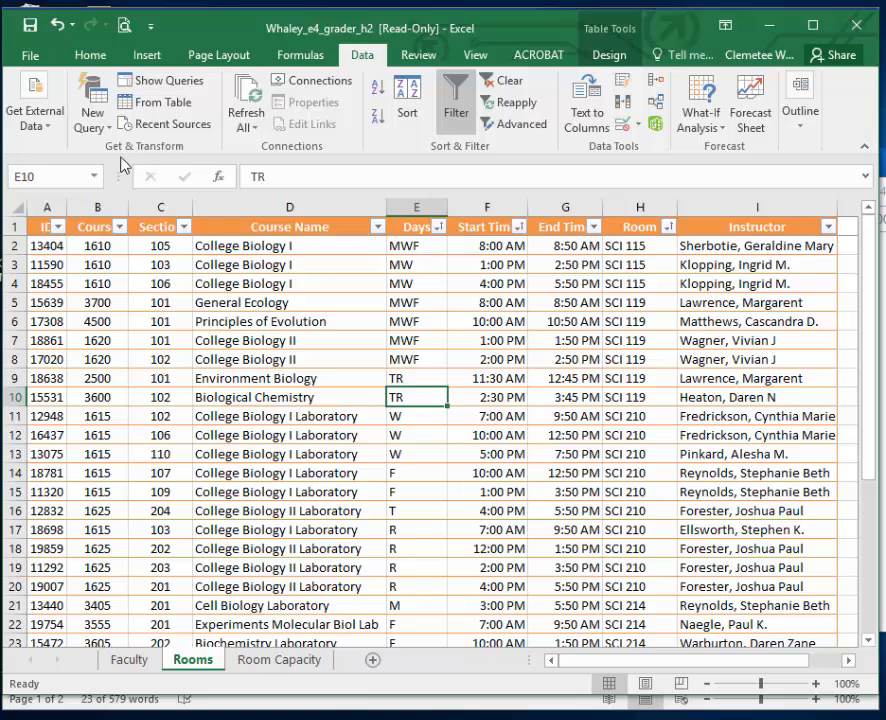
click(53, 209)
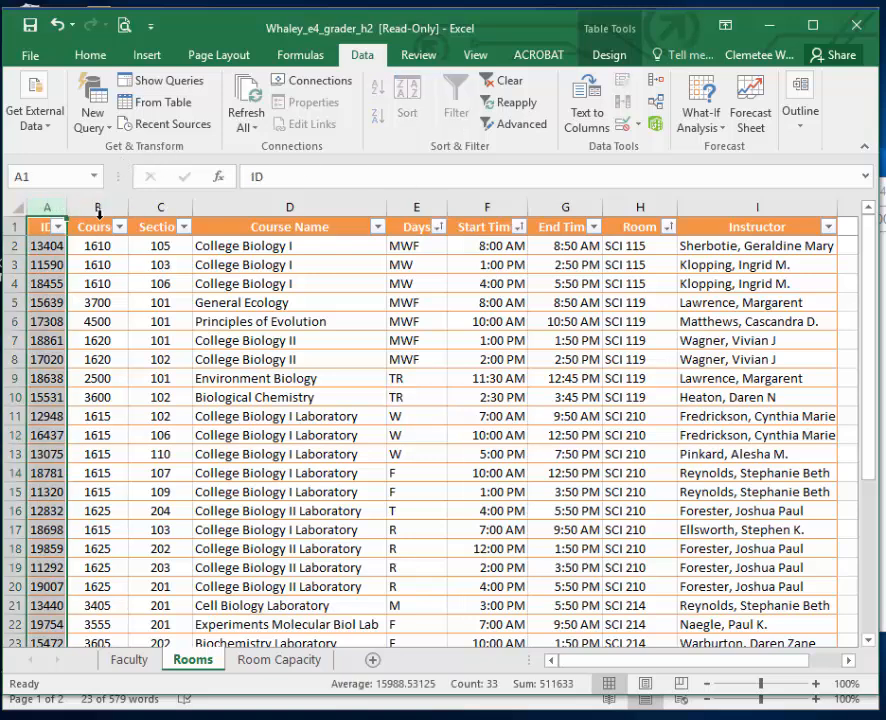
ctrl+click(99, 210)
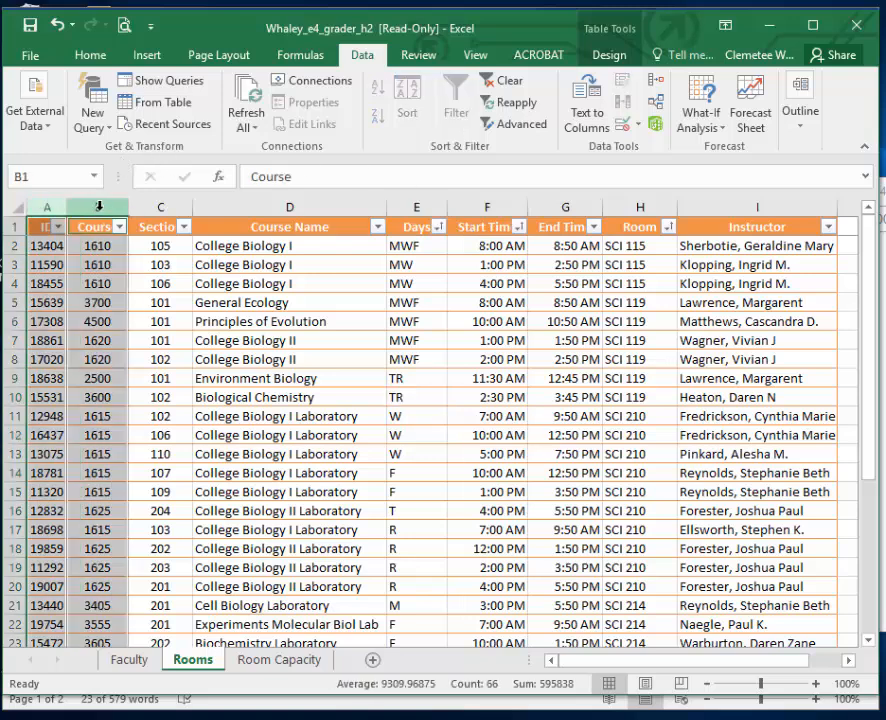
ctrl+click(730, 209)
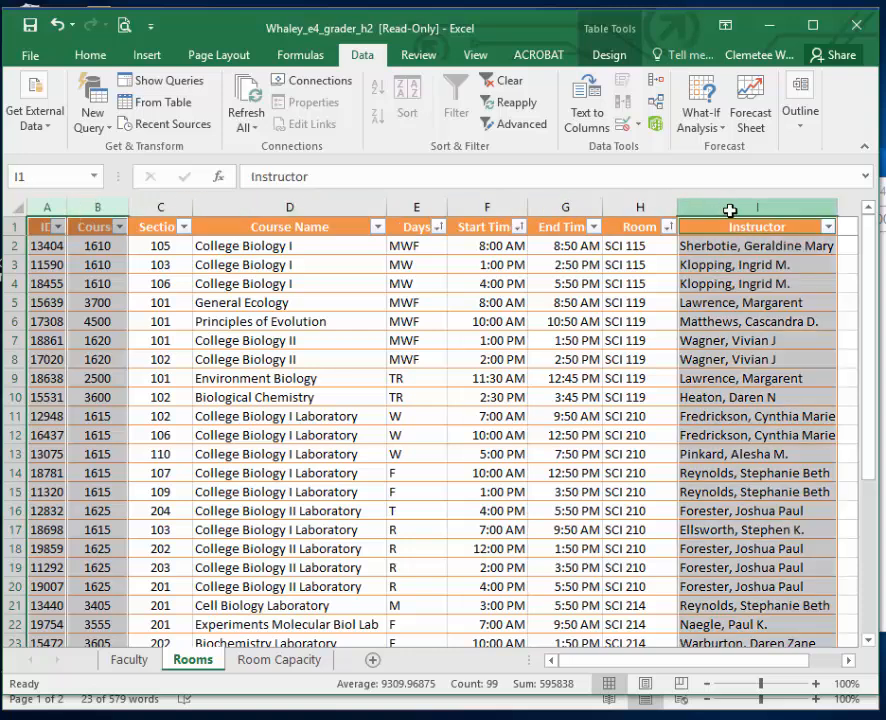
scroll(612, 148, up, 4)
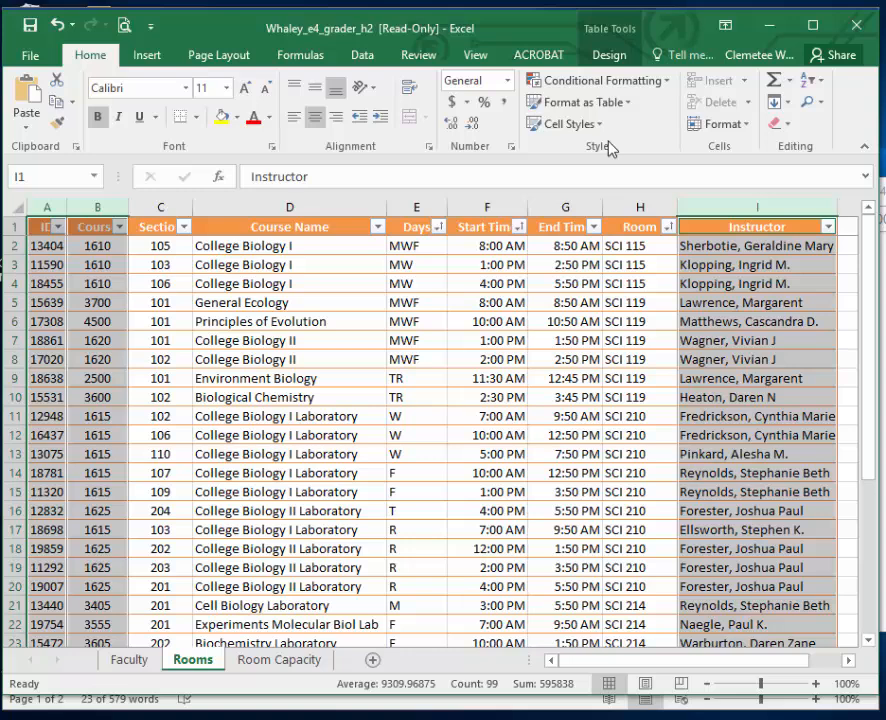
Delete the ID, Course and Instructor columns from the Rooms sheet.
click(50, 210)
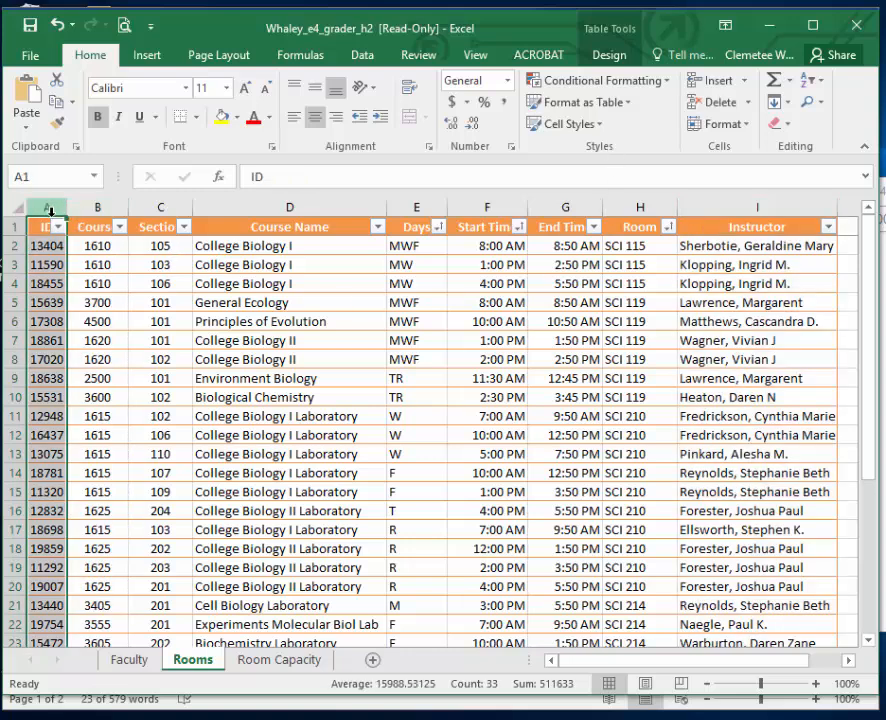
right_click(50, 210)
click(116, 372)
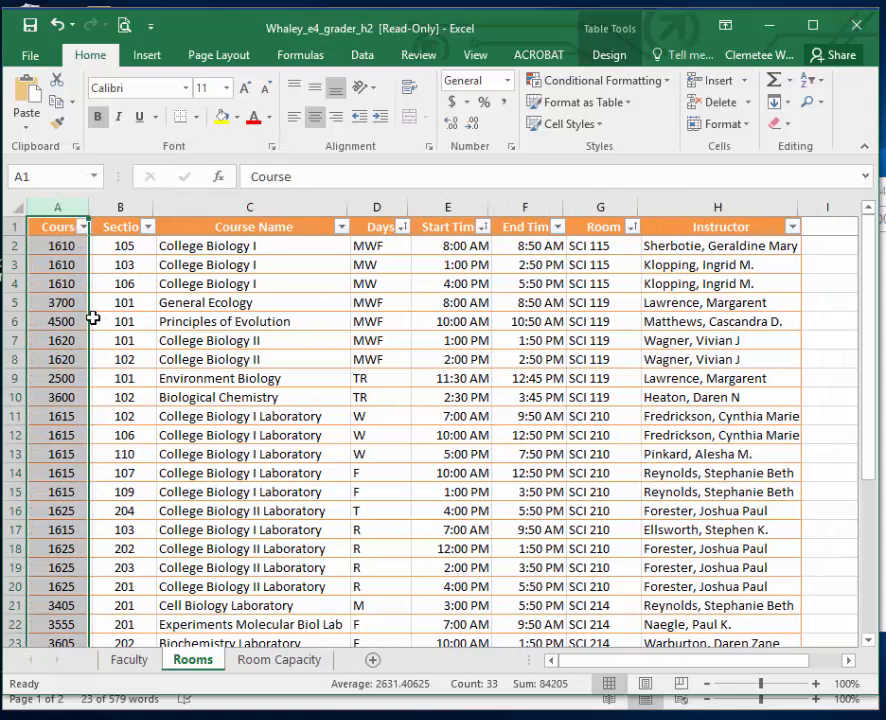
right_click(56, 210)
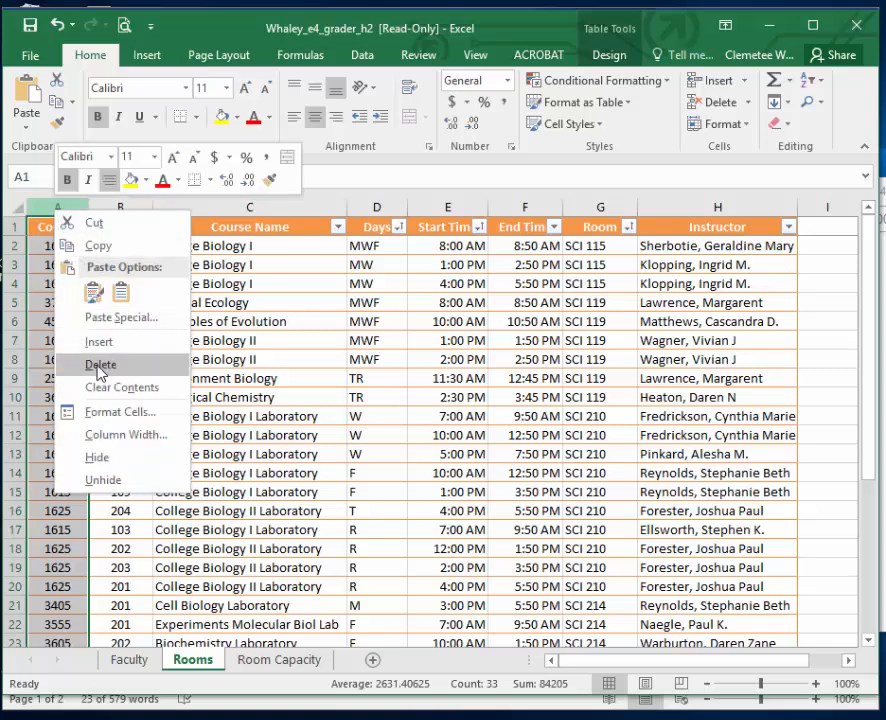
click(98, 368)
right_click(612, 209)
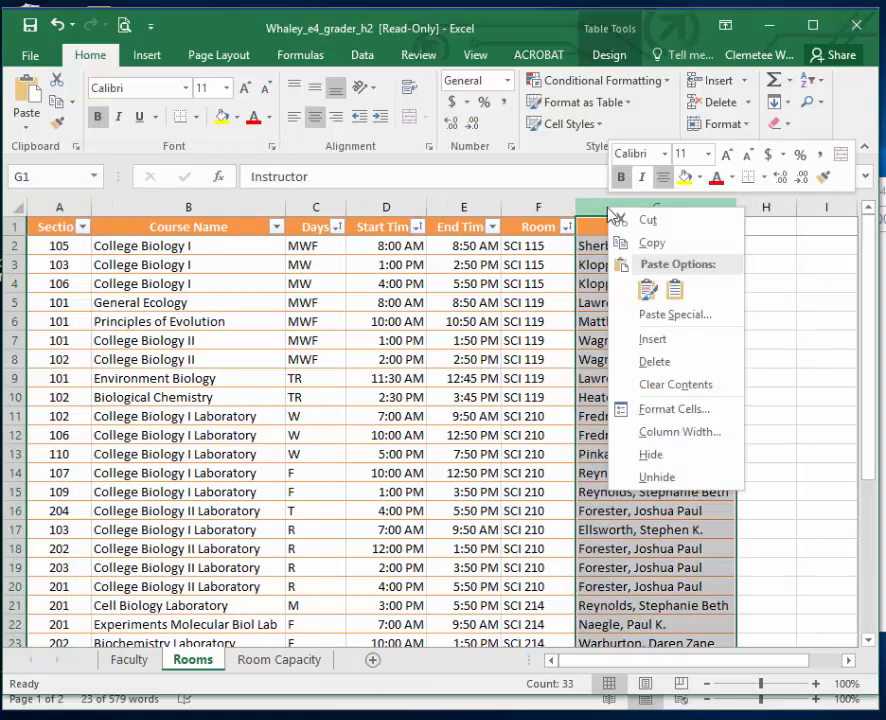
click(654, 362)
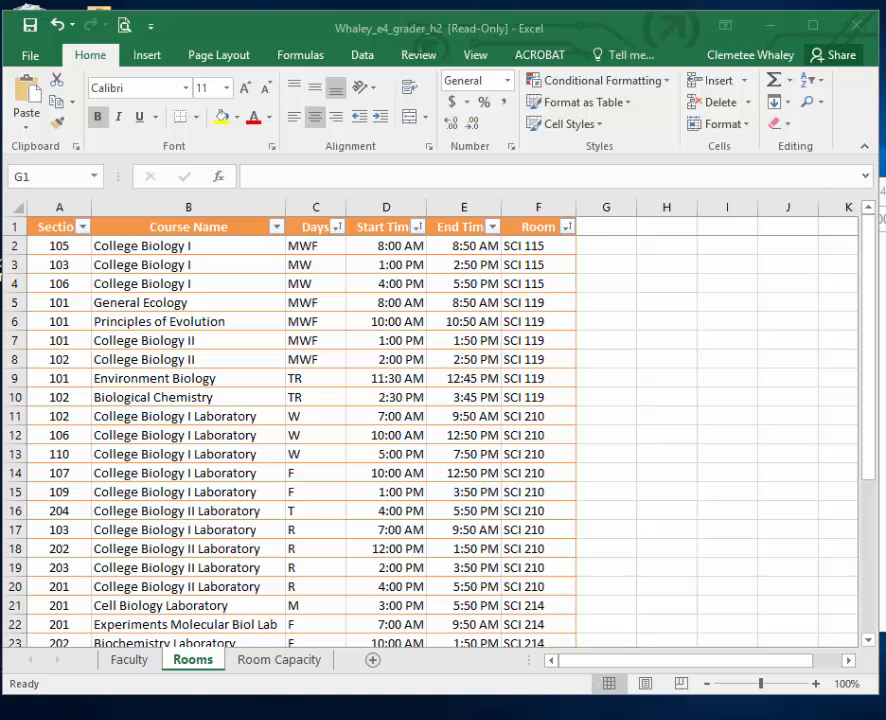
Check instruction 9 in Word, and duplicate the Rooms sheet in Excel, placing the copy directly after Rooms.
mouse_move(770, 708)
click(728, 662)
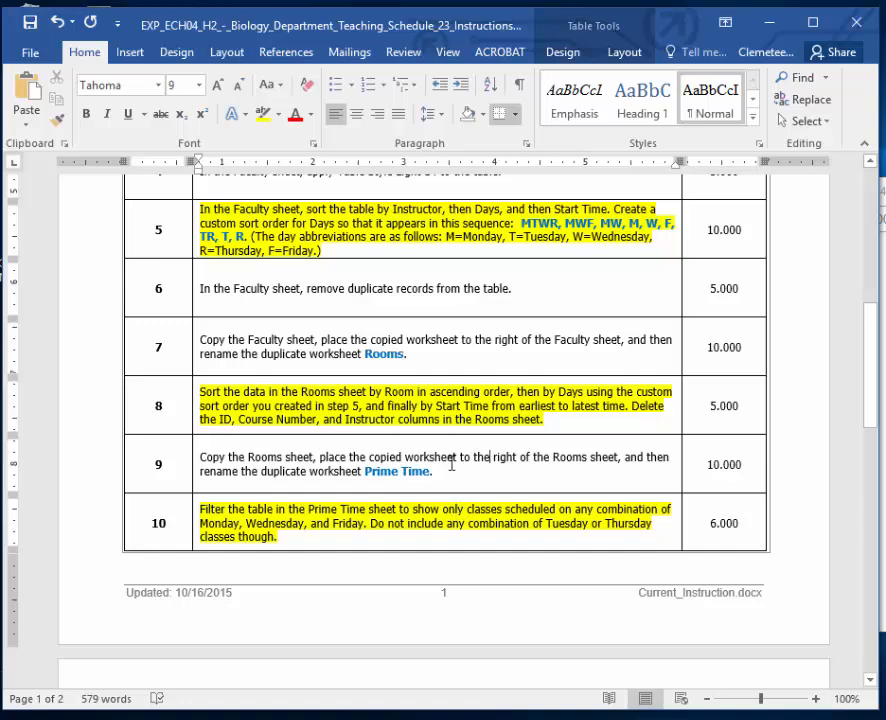
click(730, 709)
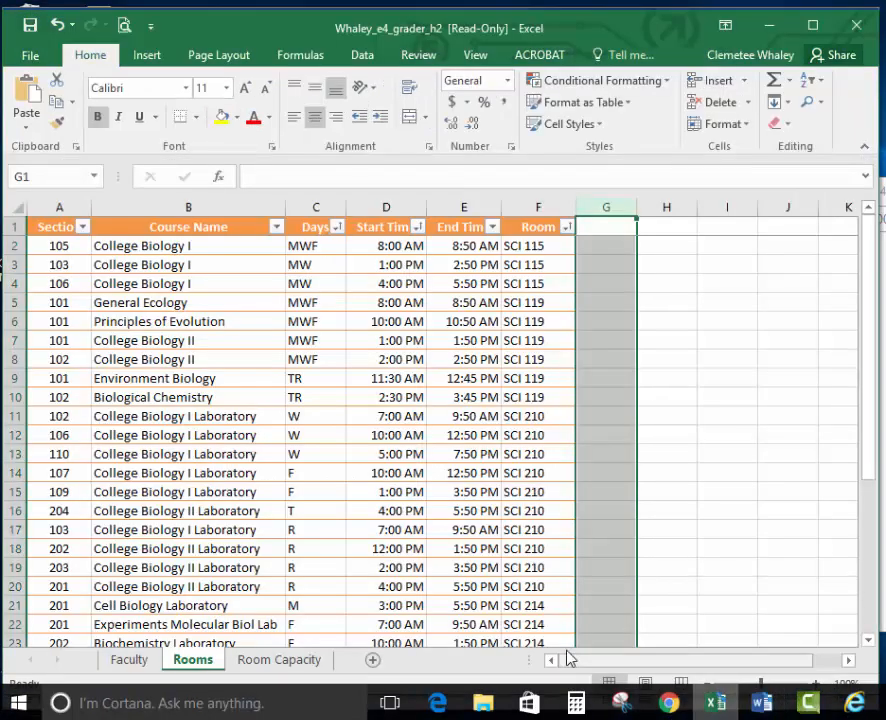
right_click(210, 662)
click(281, 508)
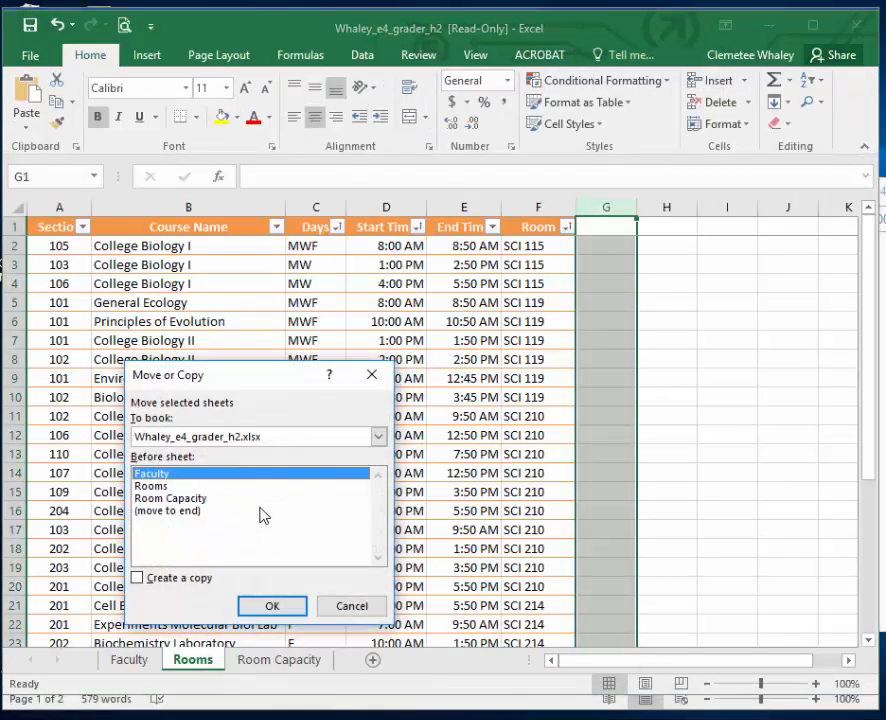
click(139, 577)
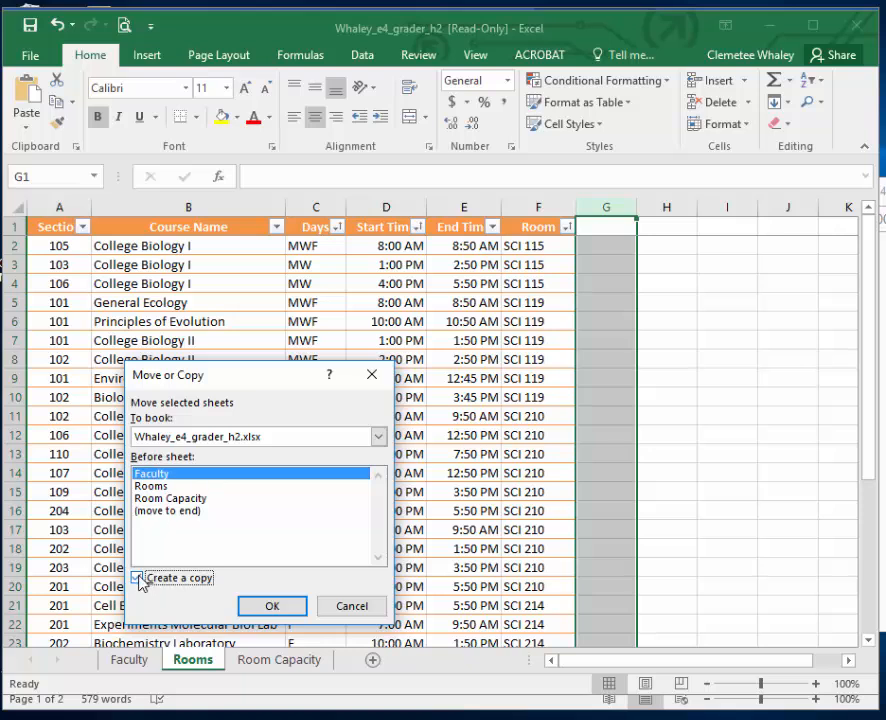
click(273, 608)
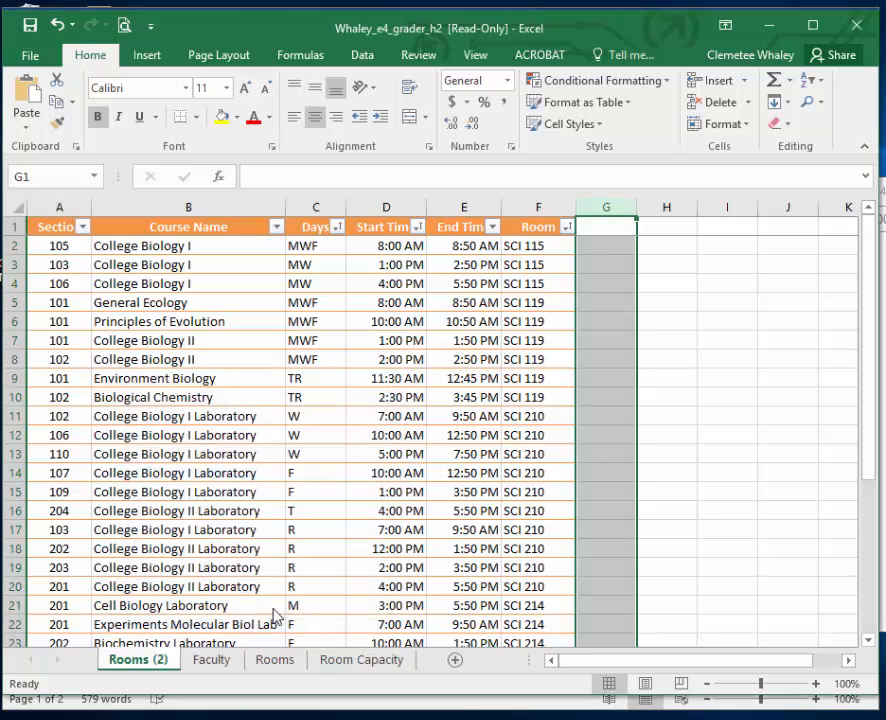
drag(175, 668, 335, 662)
Rename the duplicated Rooms sheet as Prime Time.
double_click(283, 667)
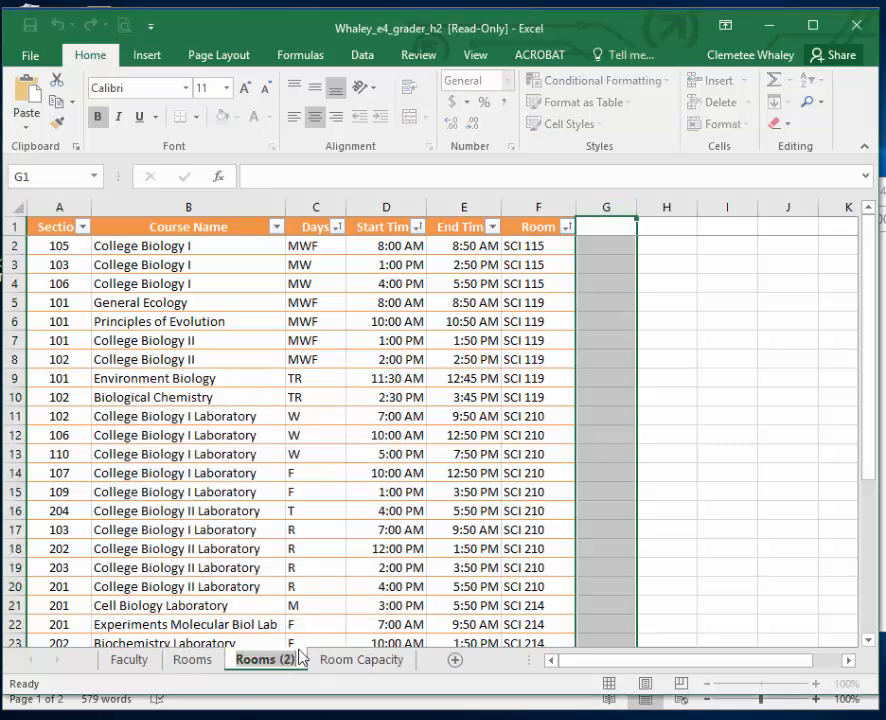
text(Prime Time)
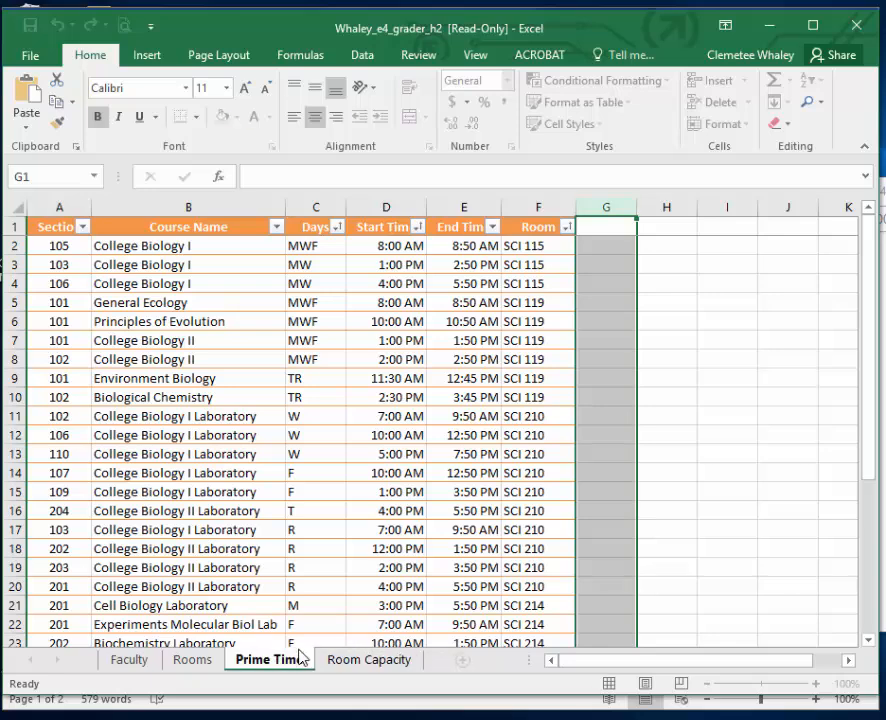
Finish naming the copied worksheet Prime Time, and check instruction 10 in the Word document.
key(Return)
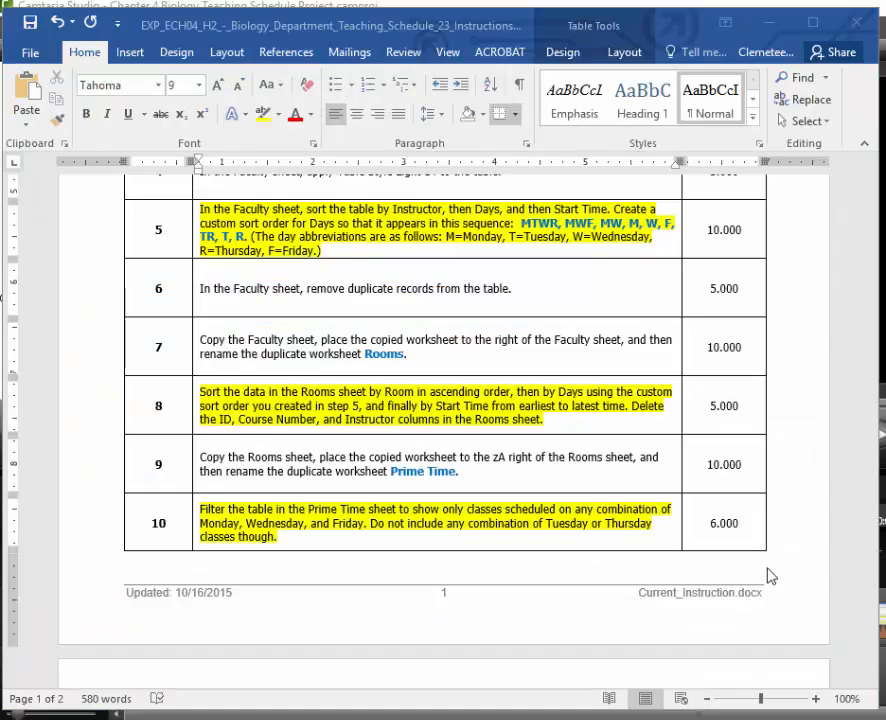
scroll(770, 576, down, 1)
scroll(770, 576, down, 1)
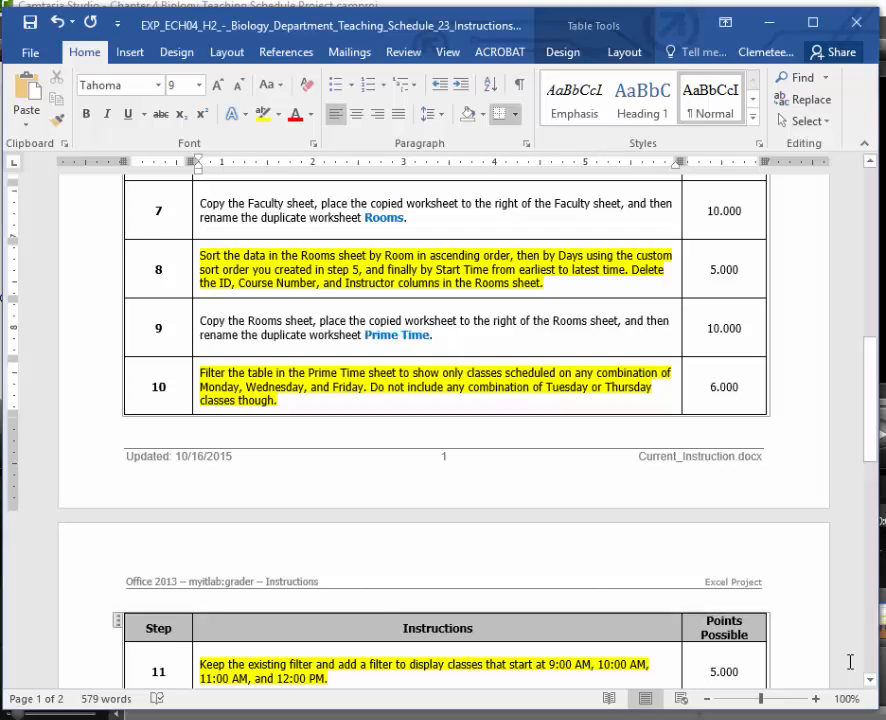
In Excel, filter the Prime Time table's Days column to show only M, MW, MWF and W.
key(alt+Tab)
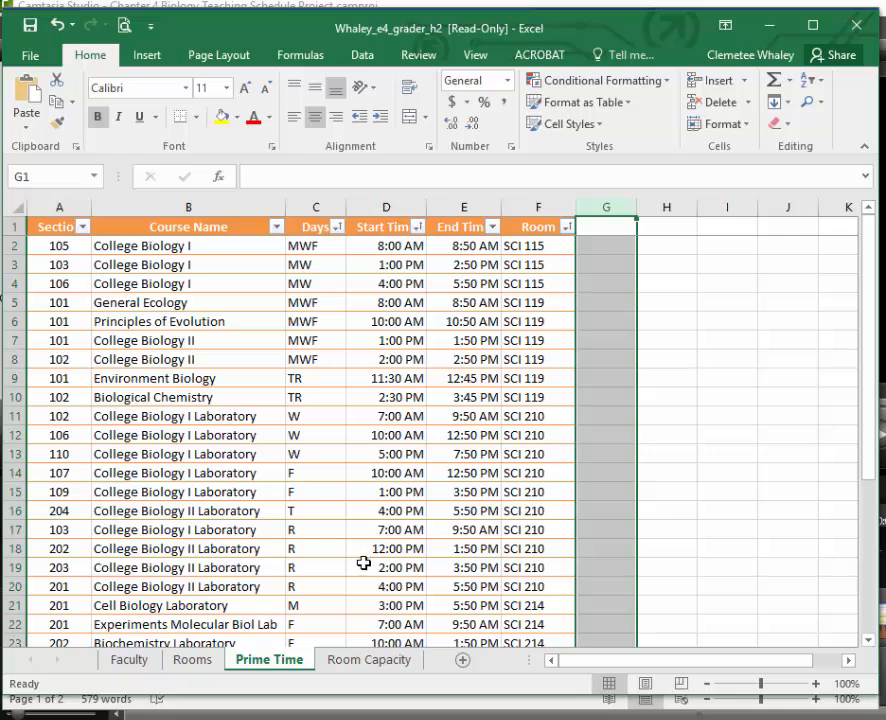
click(337, 229)
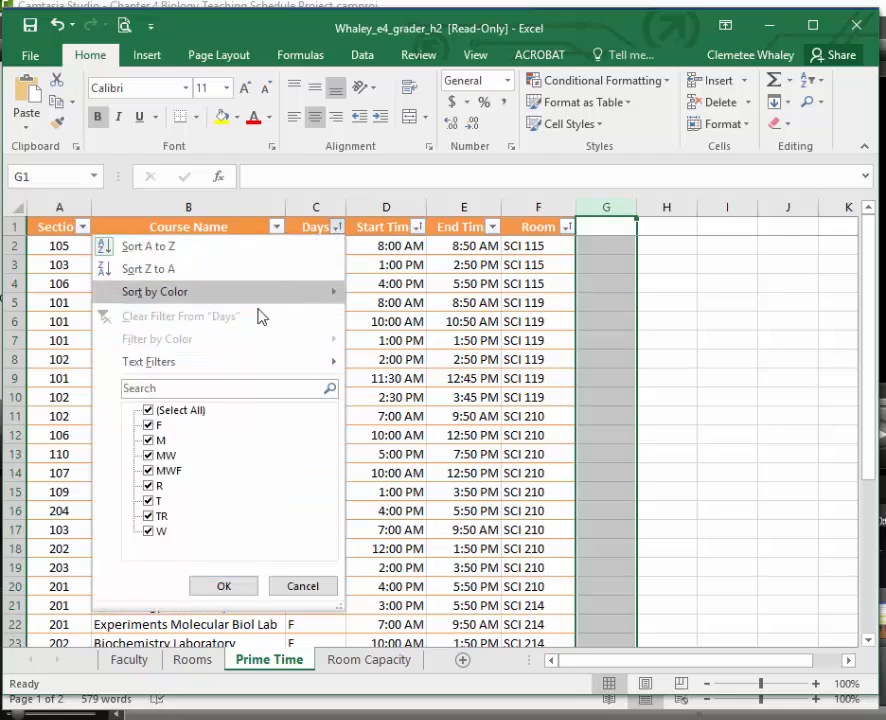
click(149, 411)
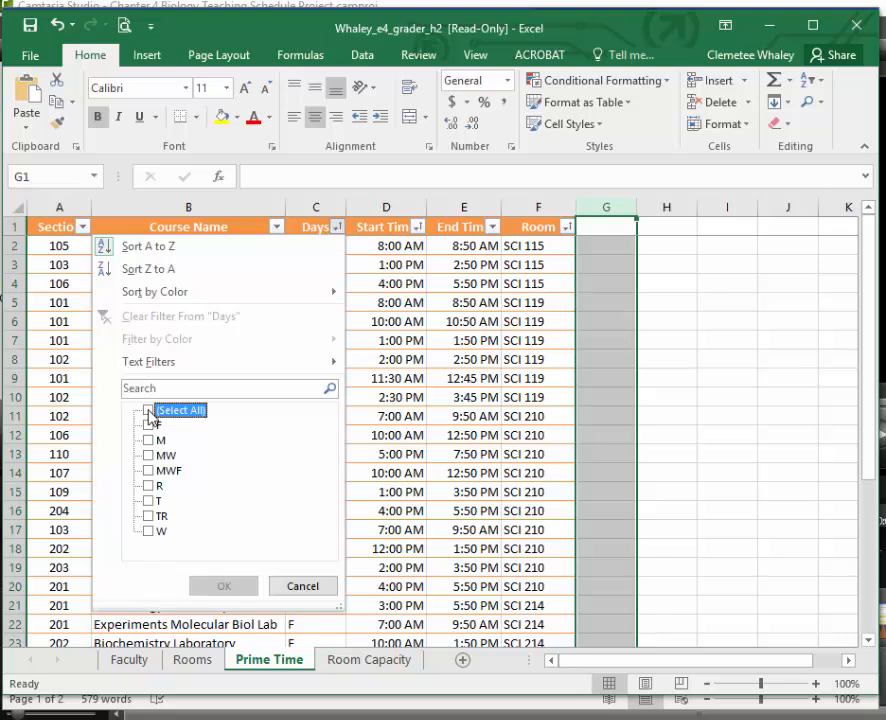
click(148, 440)
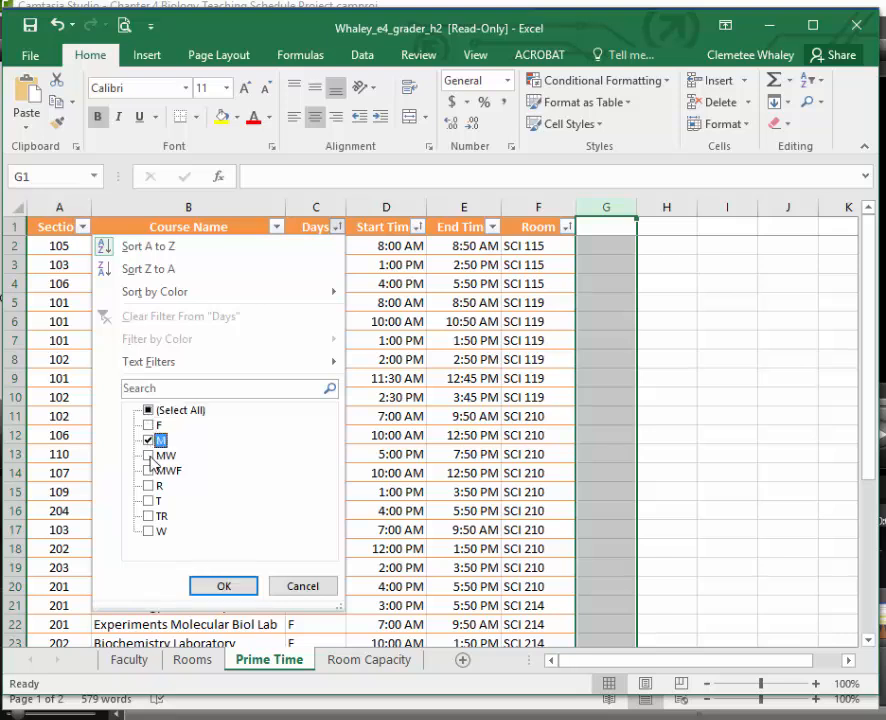
click(148, 455)
click(149, 531)
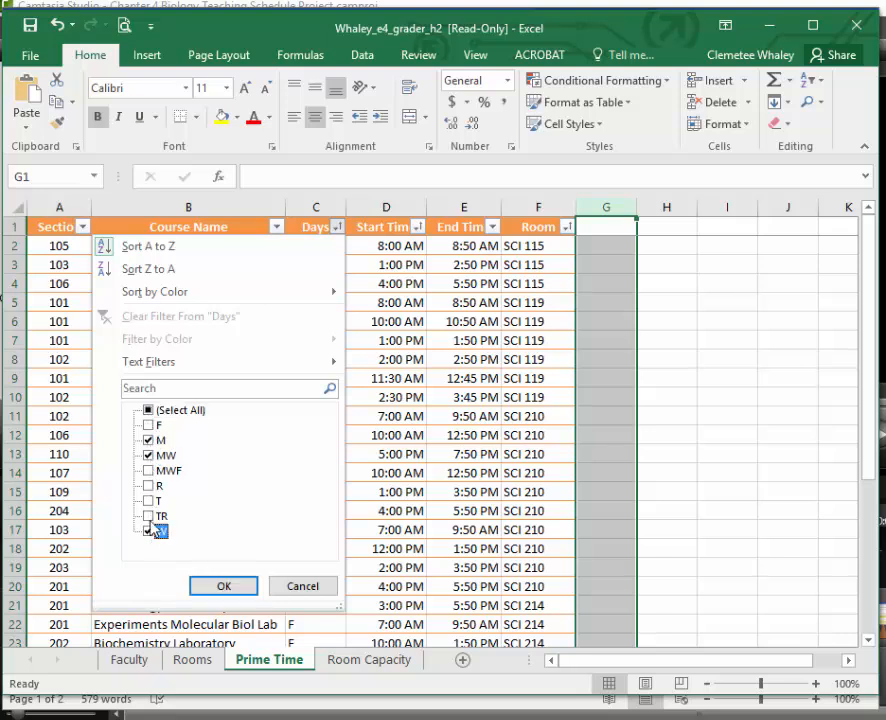
click(148, 471)
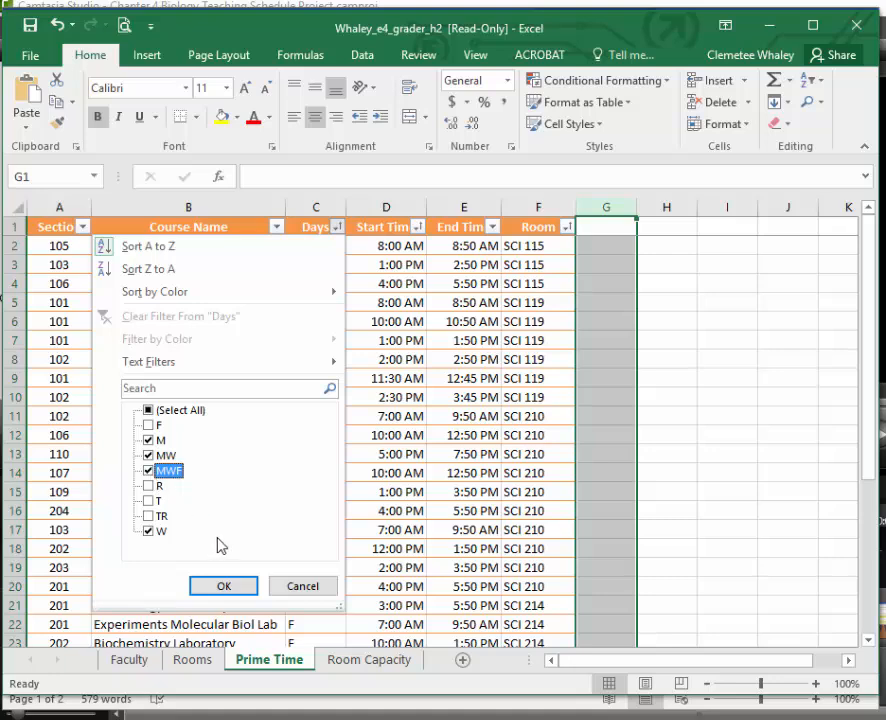
click(226, 587)
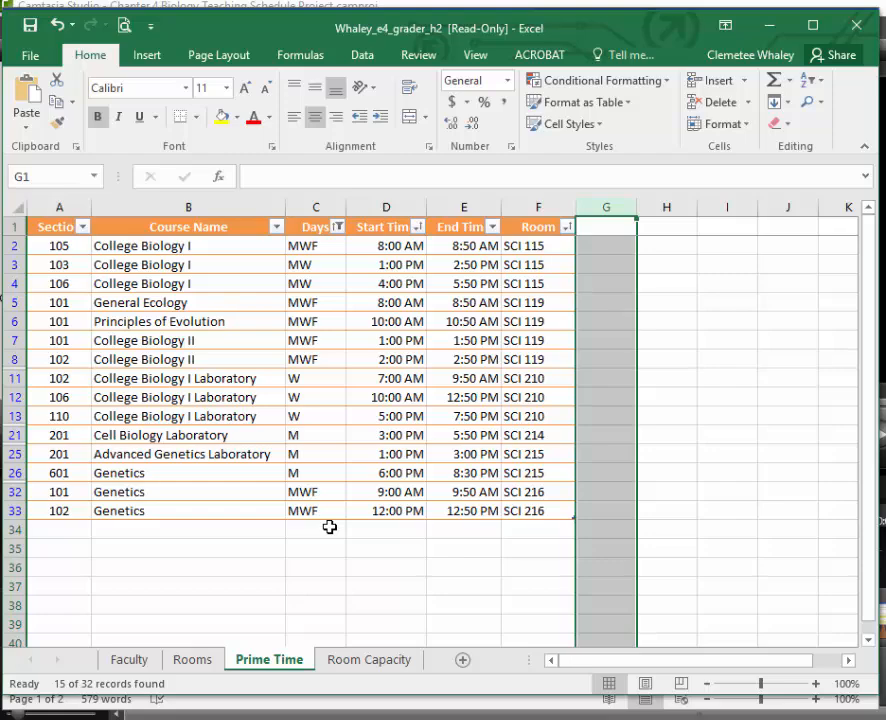
Check instruction 11 in Word, and filter Start Time on the Prime Time sheet in Excel to 9:00 AM, 10:00 AM and 12:00 PM.
key(alt+Tab)
scroll(735, 581, down, 5)
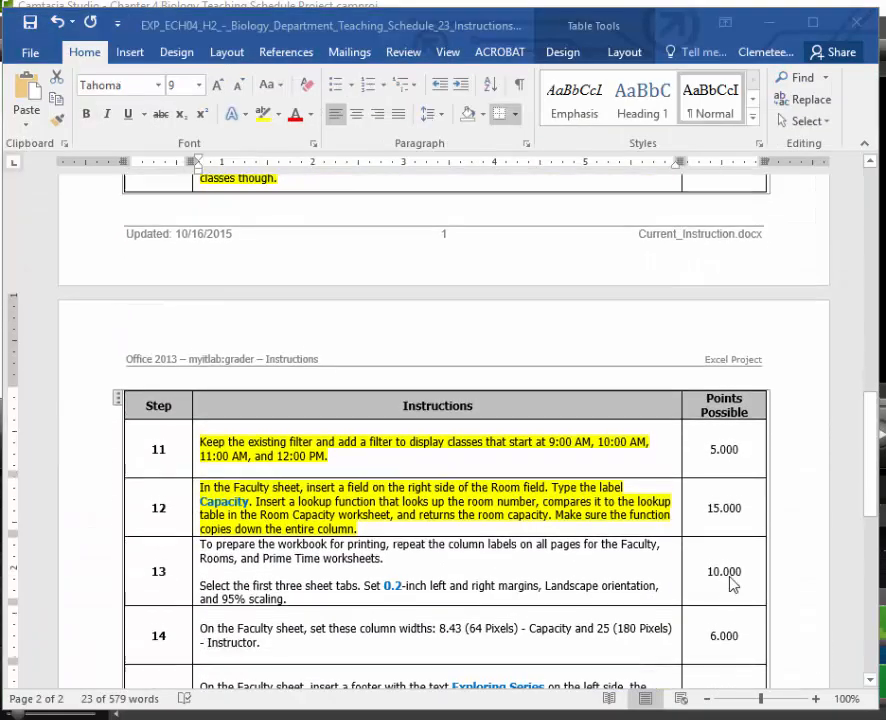
scroll(731, 585, down, 1)
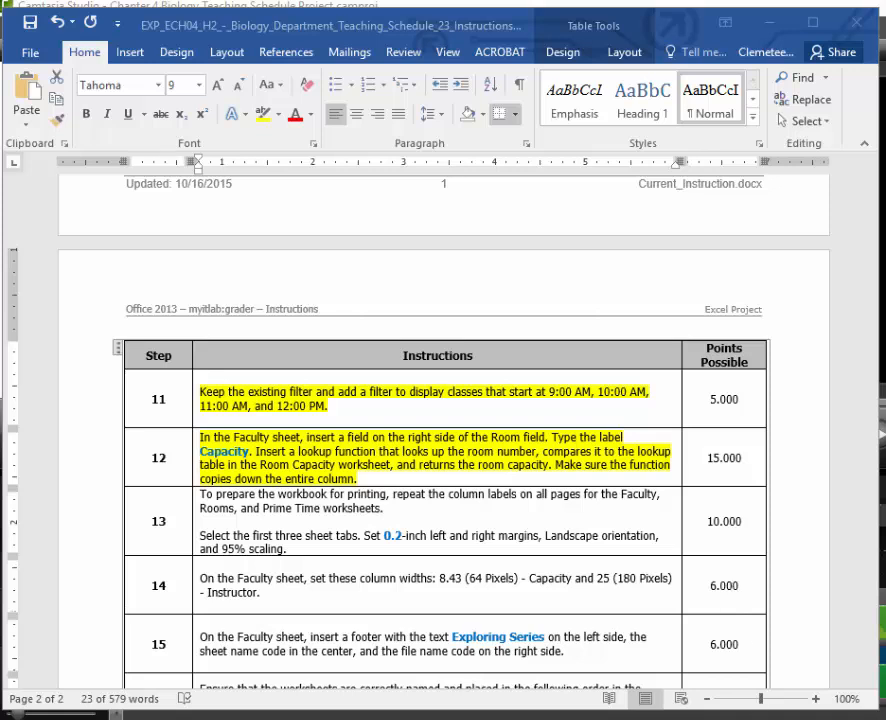
mouse_move(793, 712)
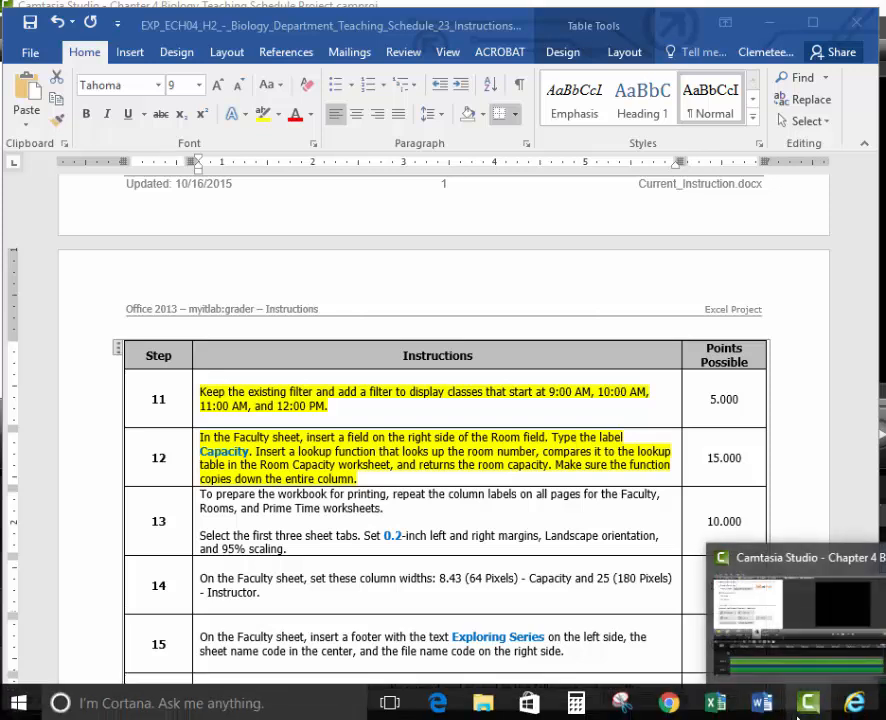
click(718, 704)
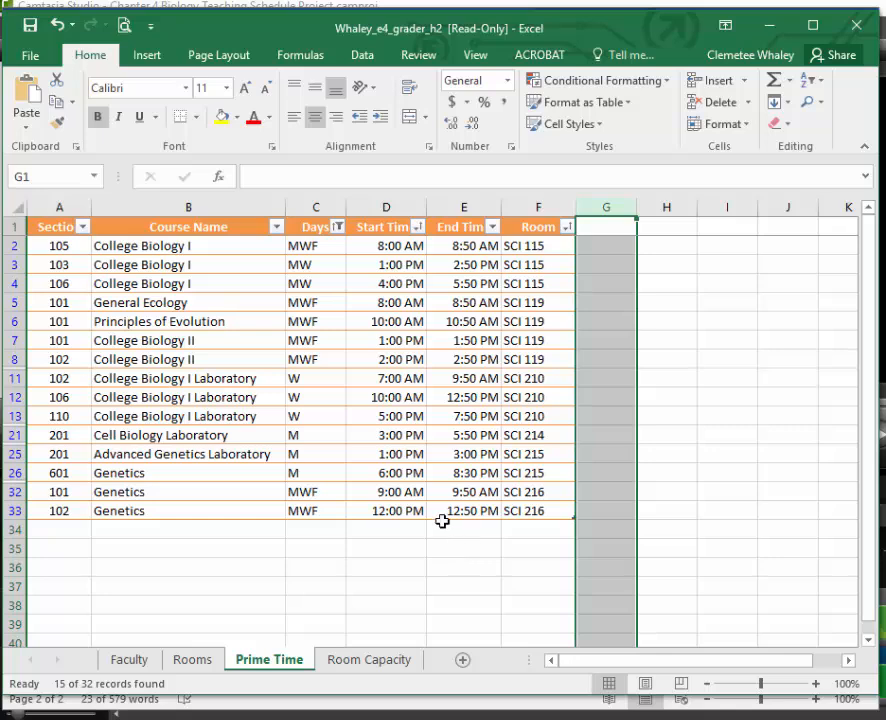
click(417, 228)
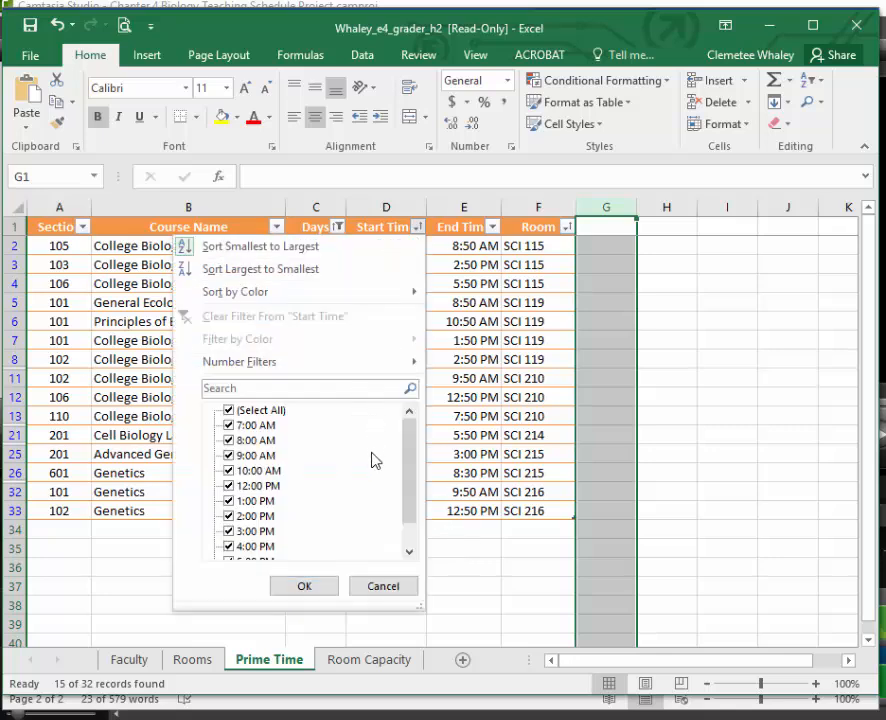
click(230, 412)
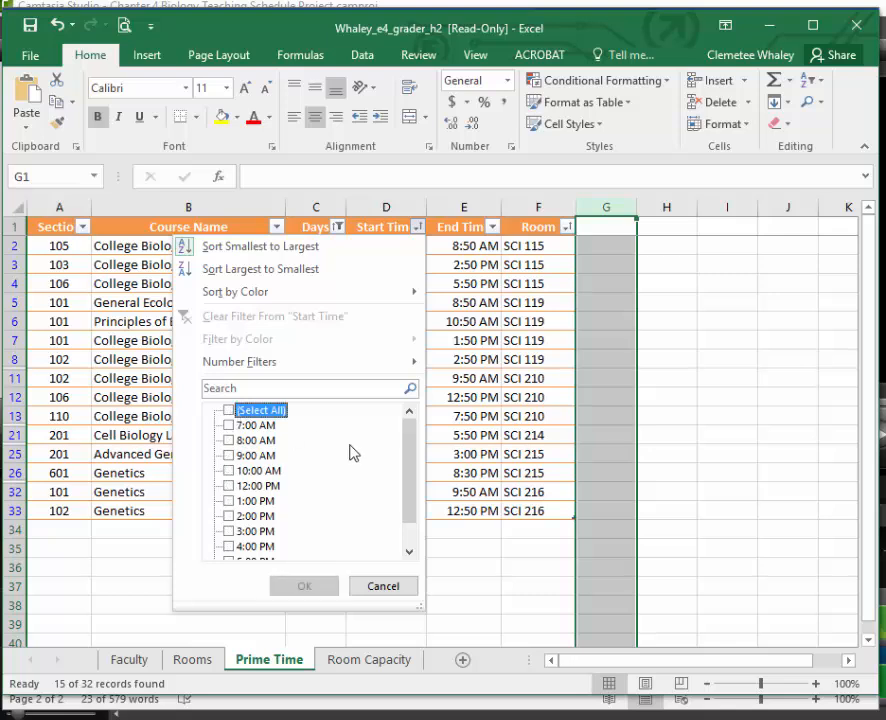
drag(418, 462, 414, 477)
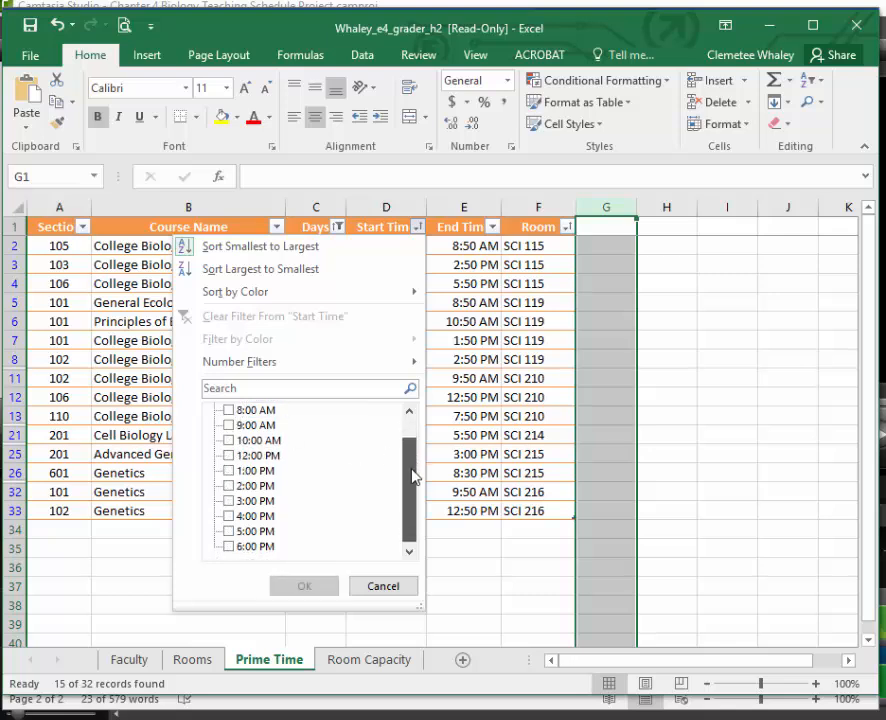
click(229, 426)
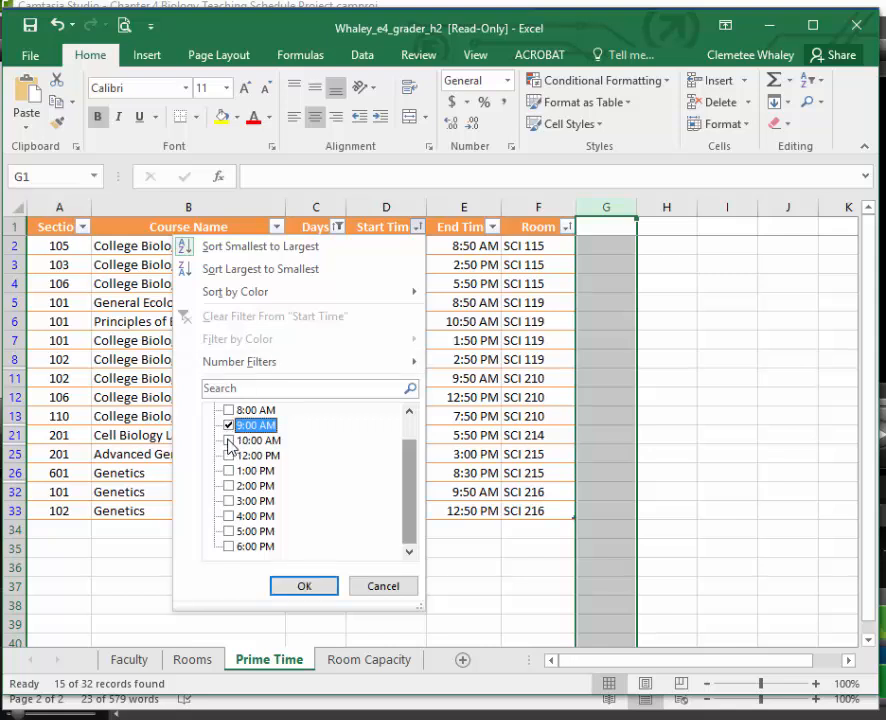
click(229, 441)
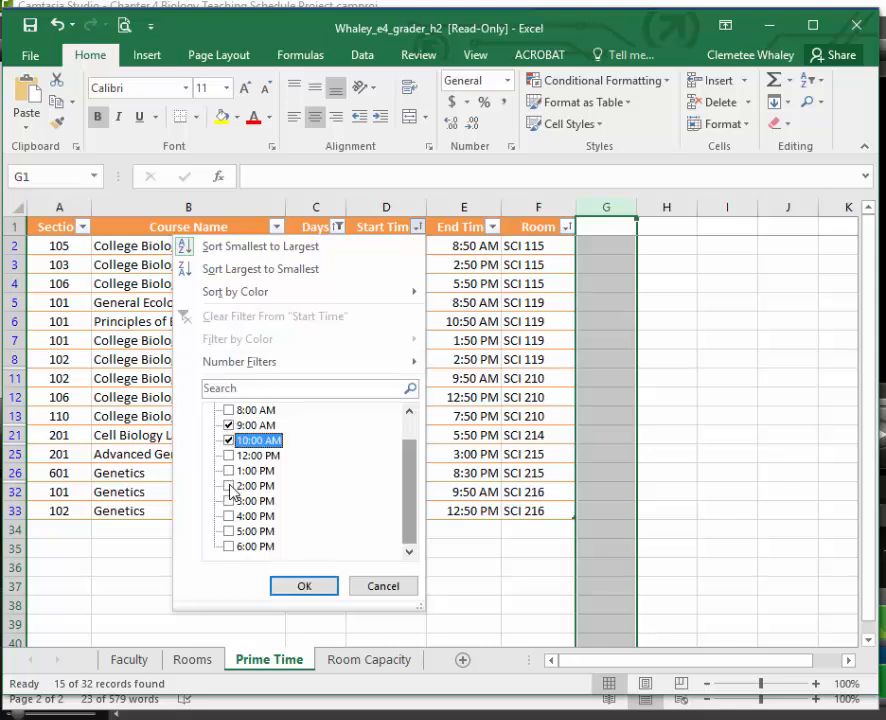
scroll(248, 493, up, 1)
scroll(249, 494, down, 1)
click(229, 456)
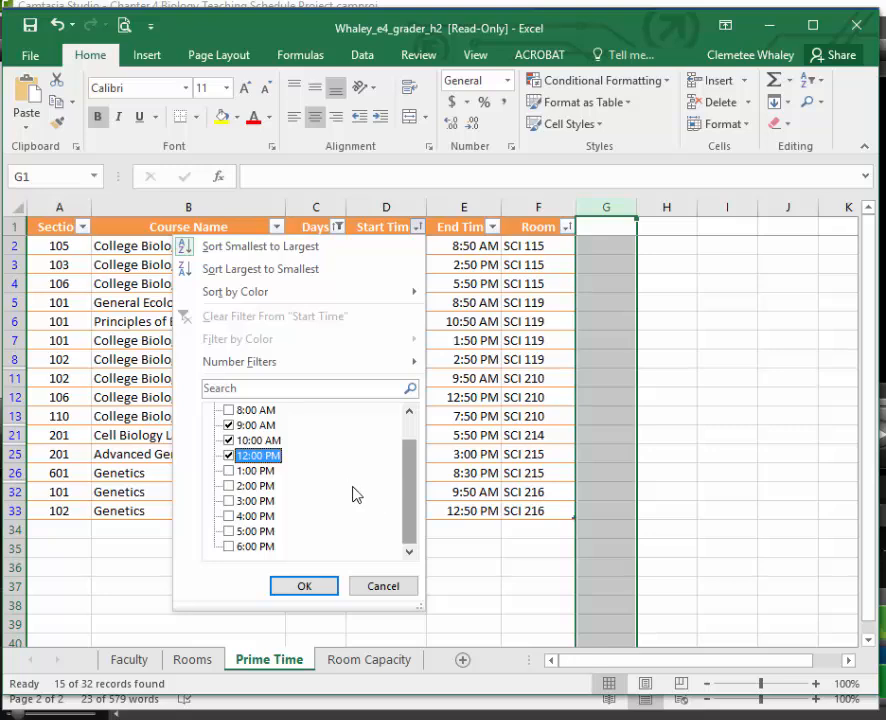
scroll(302, 495, up, 1)
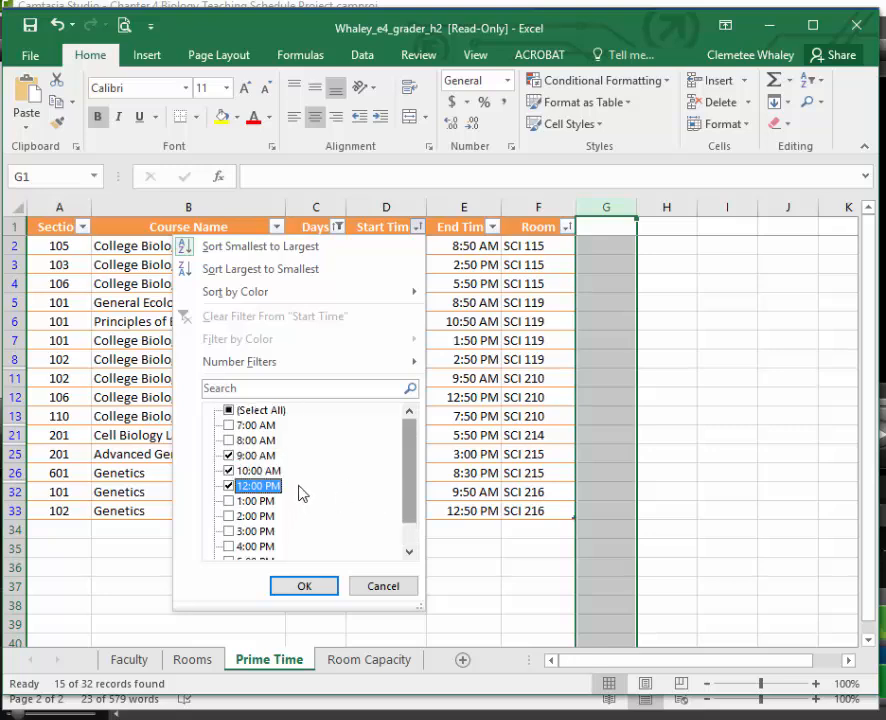
click(308, 588)
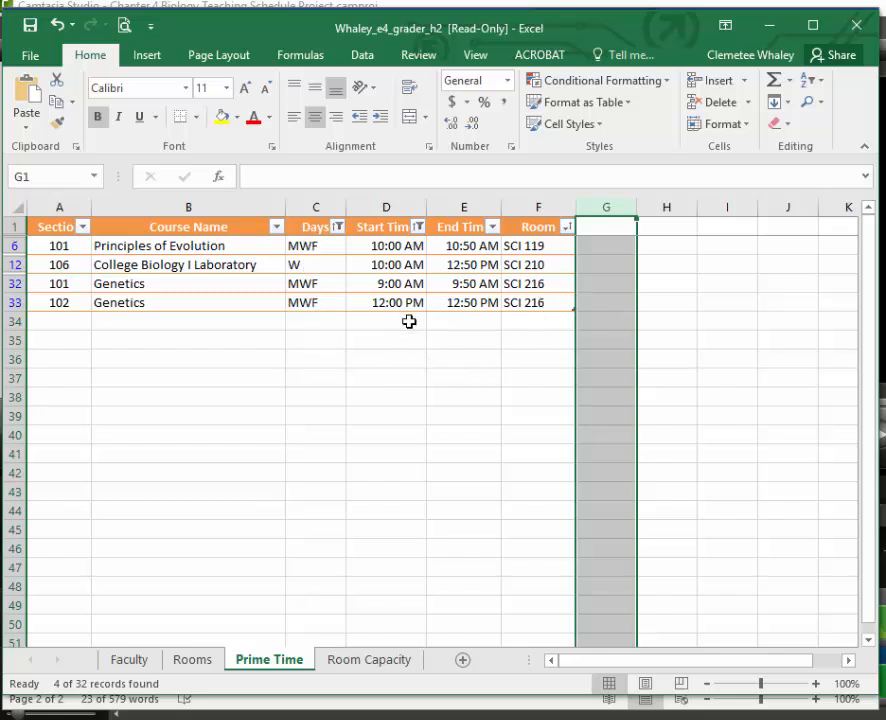
Check instruction 12 in Word, and insert a column between Room and Instructor on the Faculty sheet in Excel.
mouse_move(490, 717)
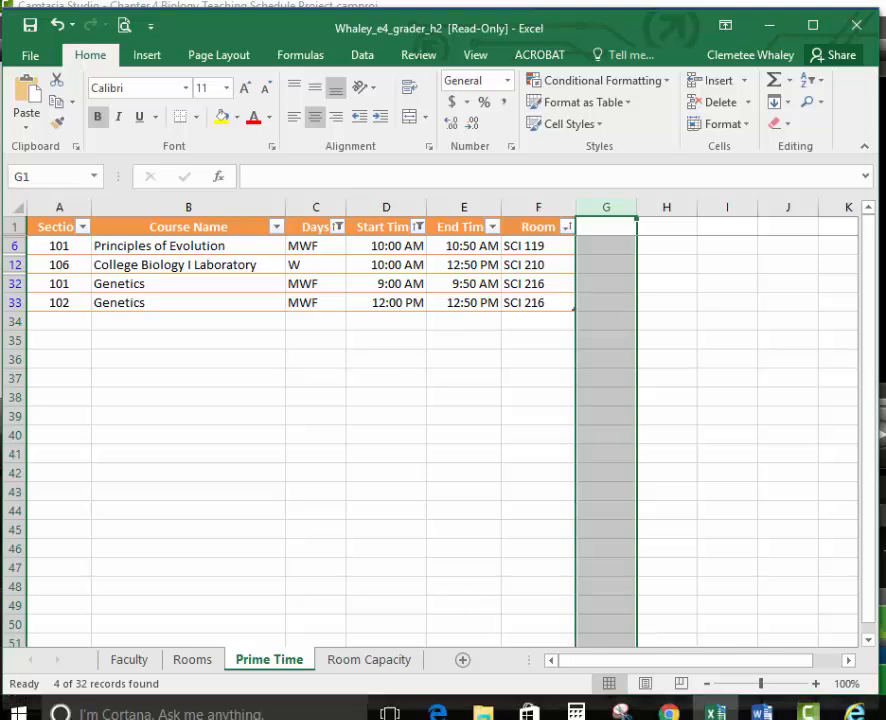
mouse_move(762, 703)
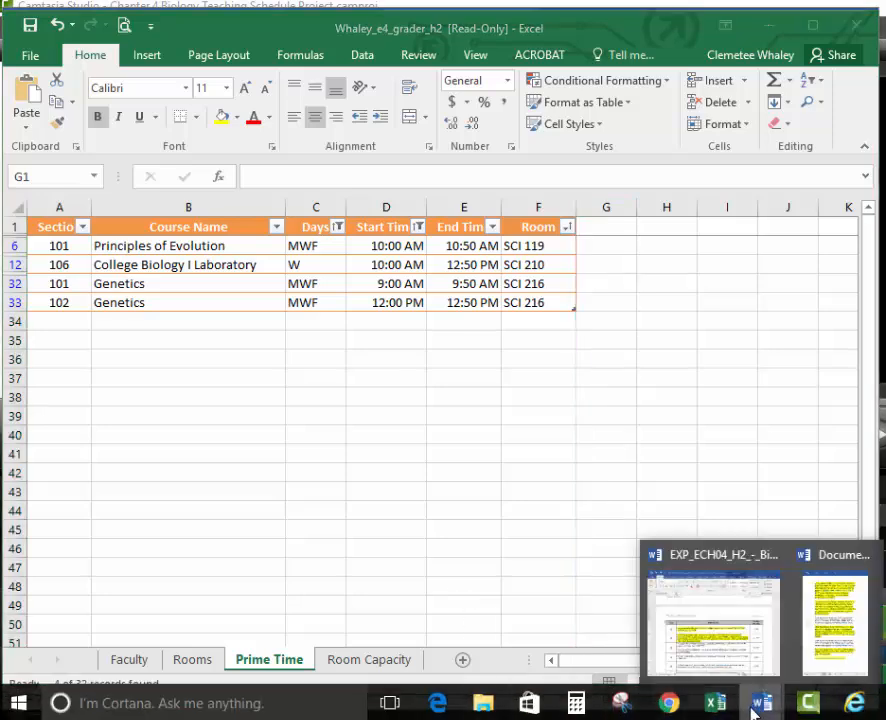
click(728, 648)
scroll(519, 623, down, 3)
scroll(516, 618, up, 1)
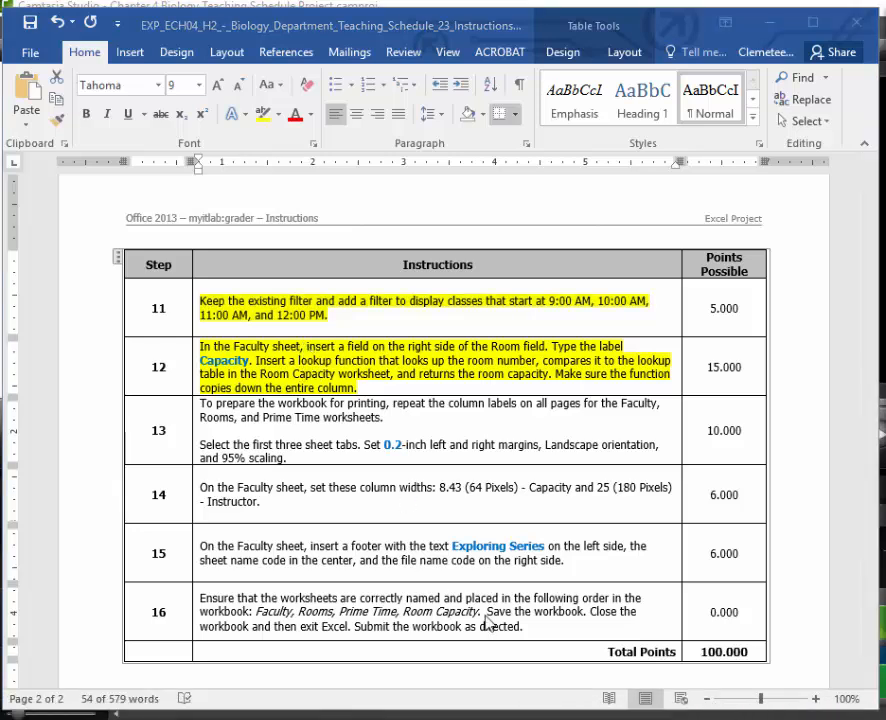
click(714, 708)
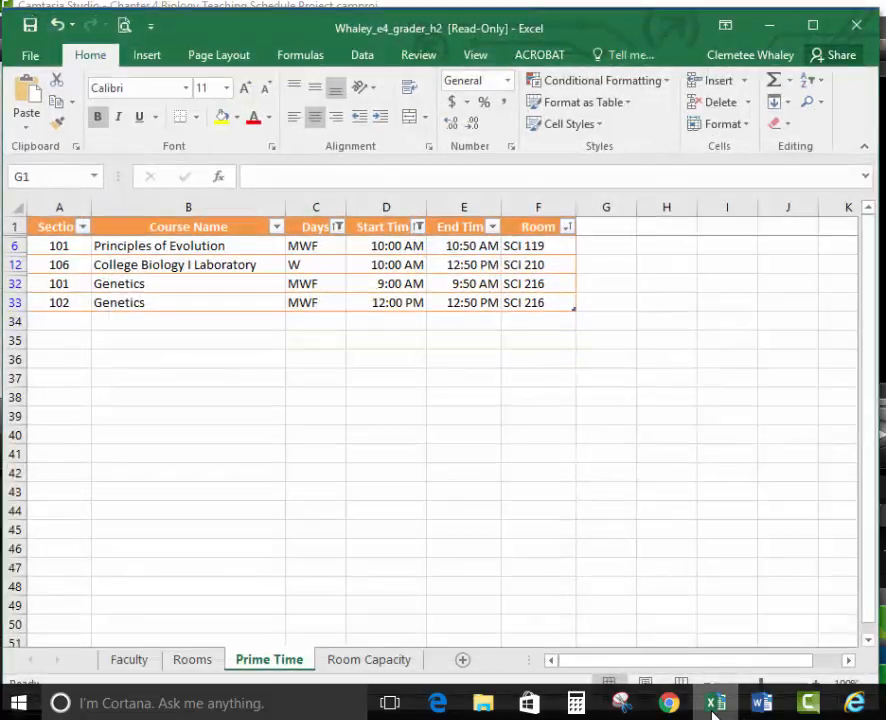
click(136, 661)
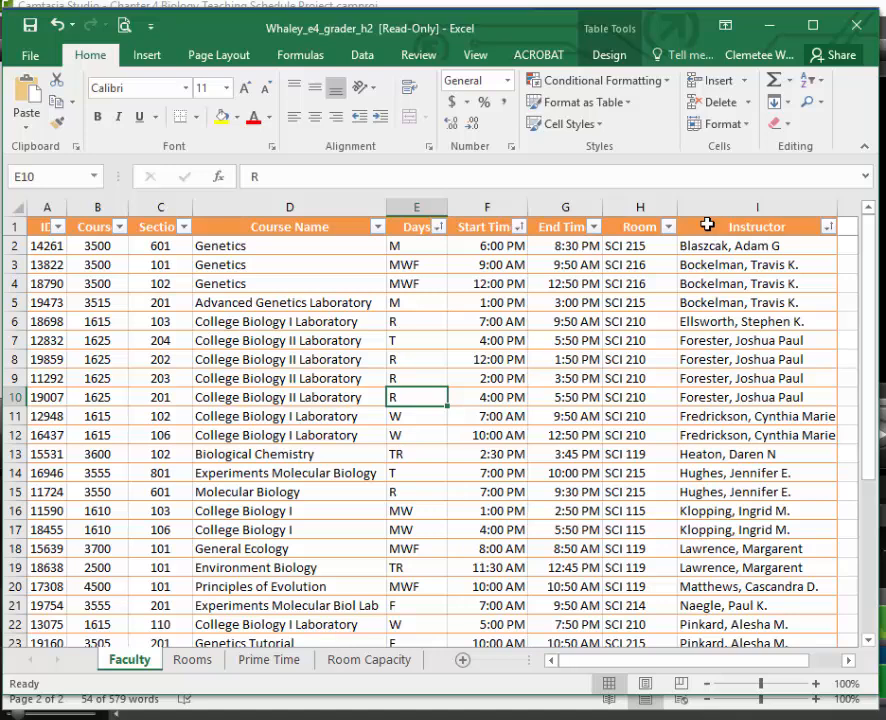
click(707, 207)
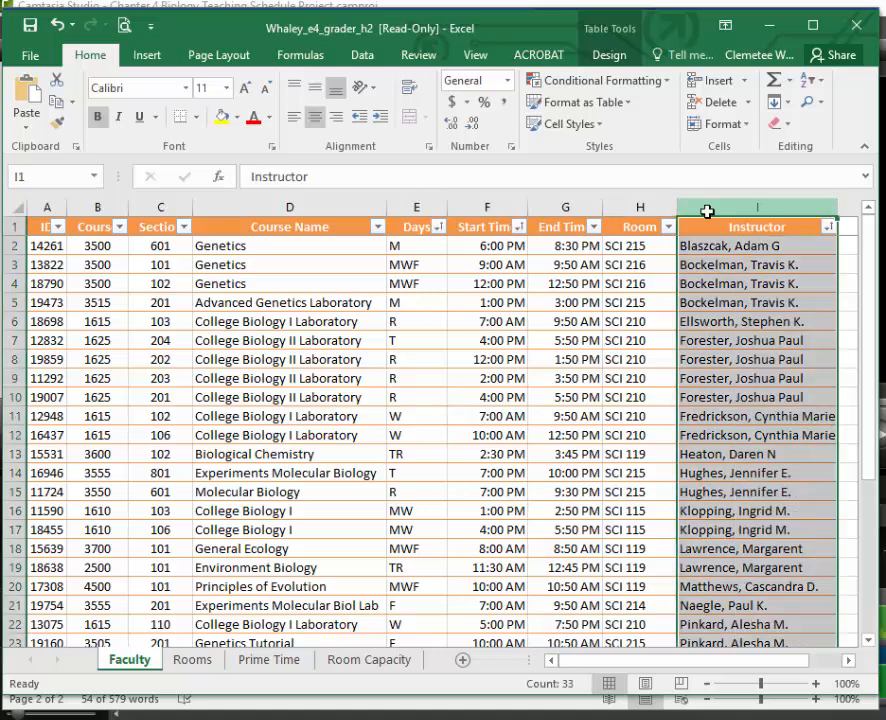
right_click(707, 209)
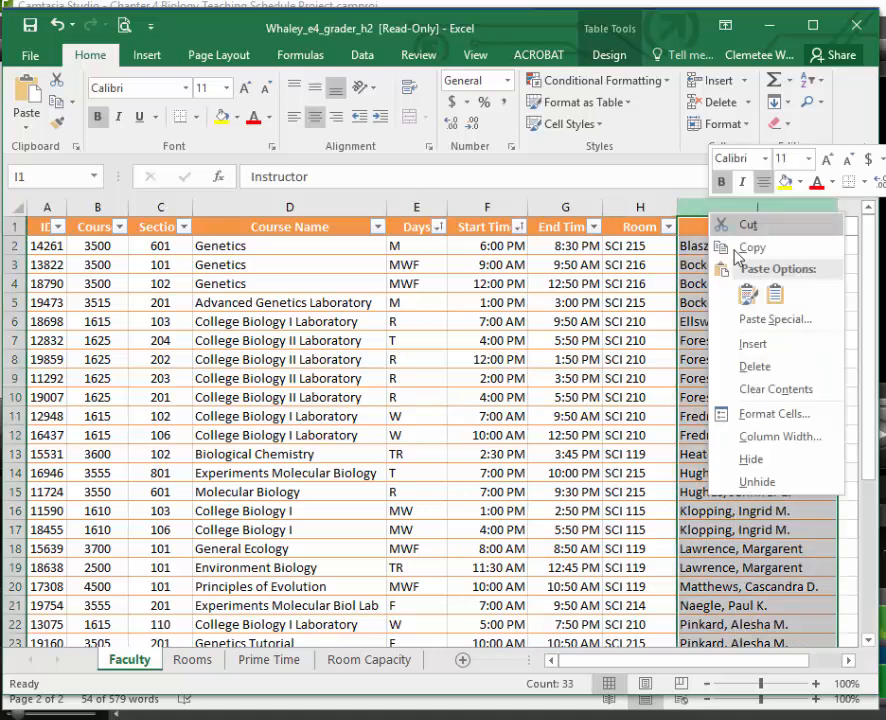
click(762, 345)
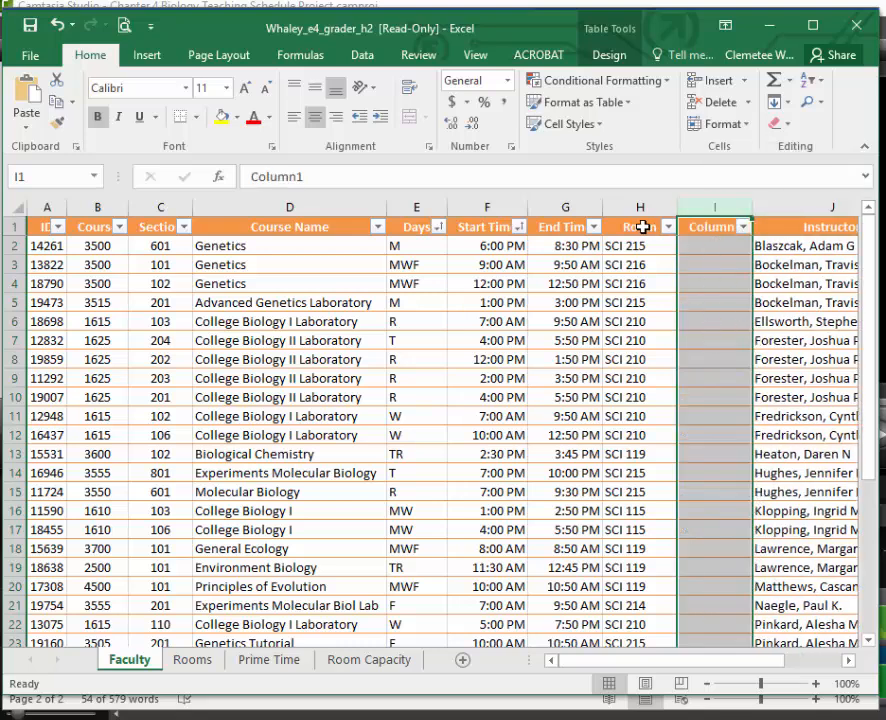
Label the new Faculty column Capacity in cell I1.
double_click(716, 229)
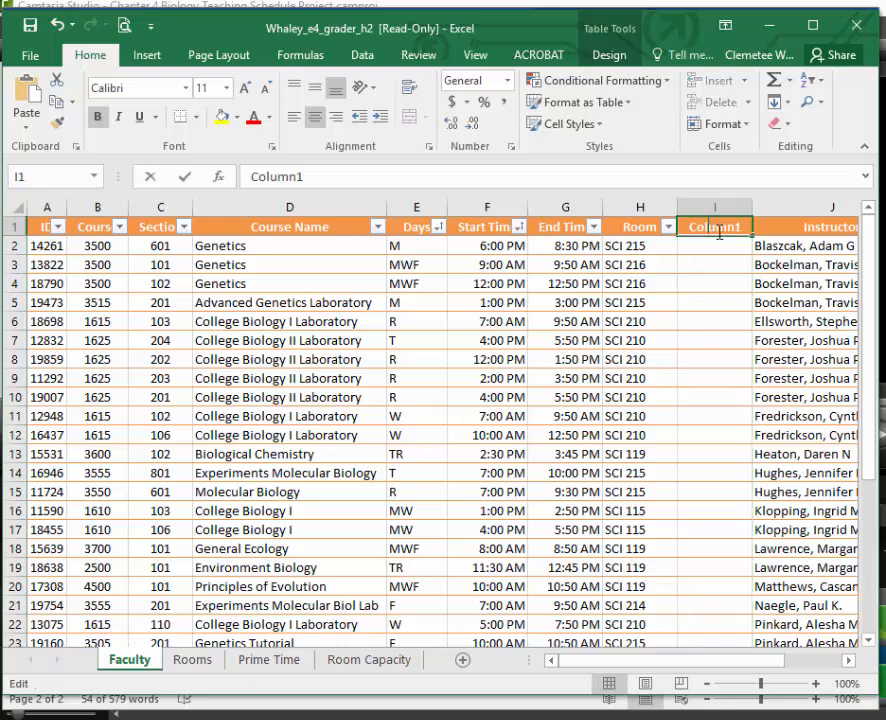
drag(740, 228, 691, 228)
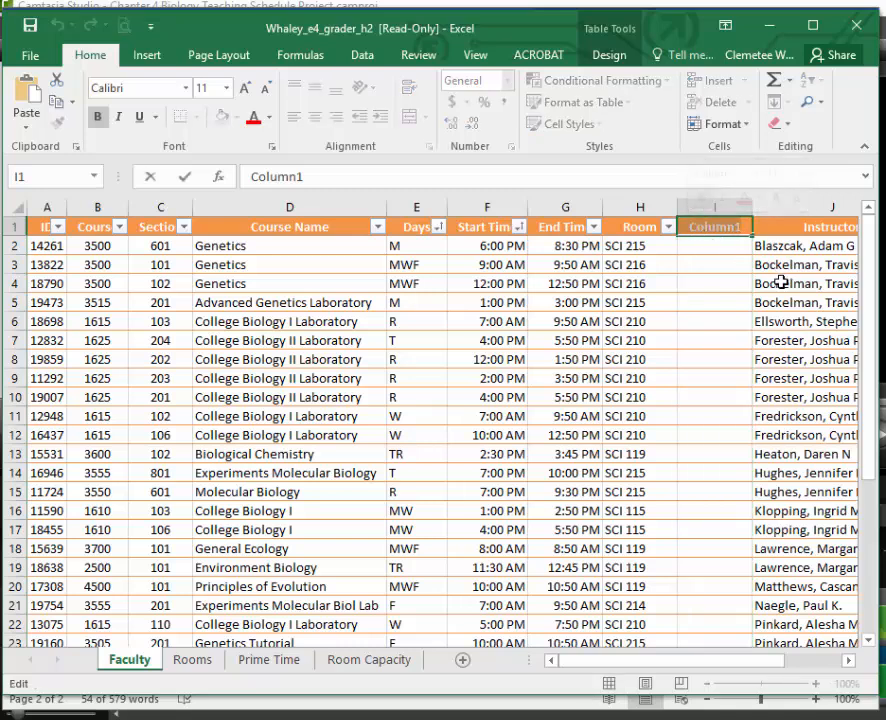
text(Capoac)
key(BackSpace)
key(BackSpace)
key(BackSpace)
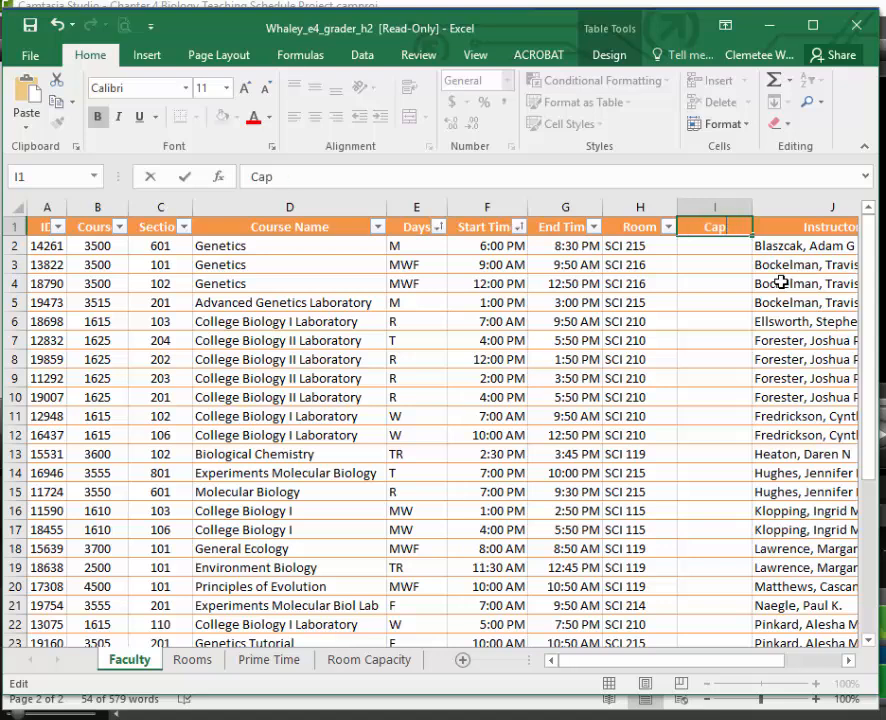
text(acity)
key(Return)
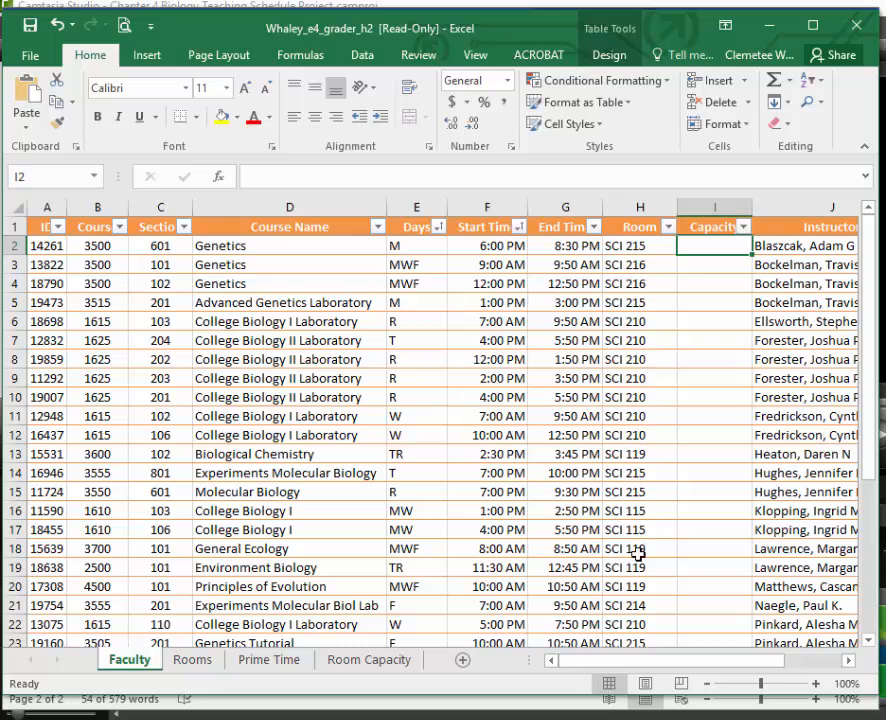
Examine the lookup table on the Room Capacity sheet, and return to the Faculty sheet.
click(393, 662)
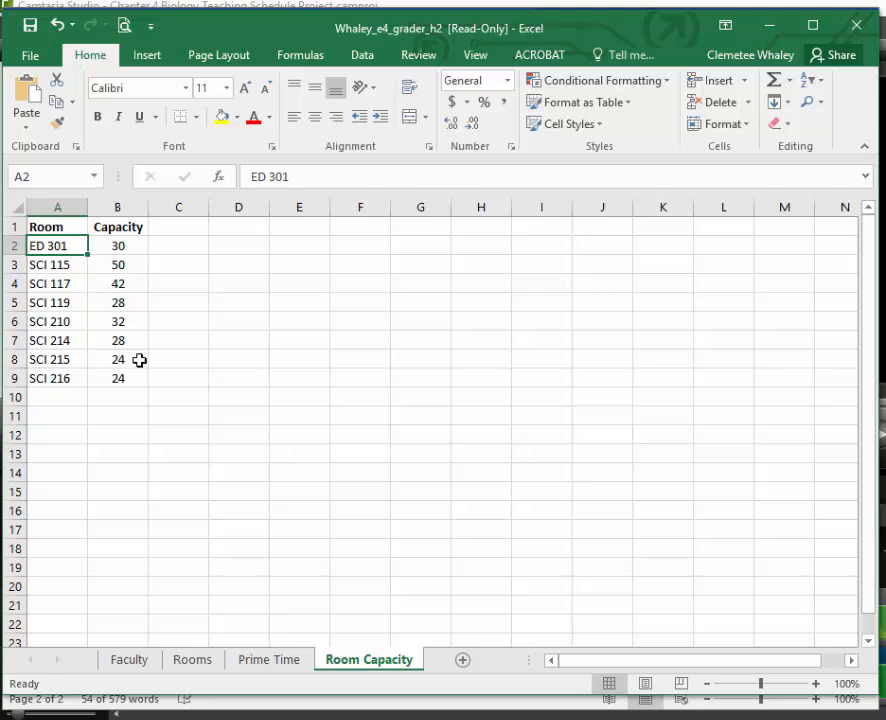
click(146, 664)
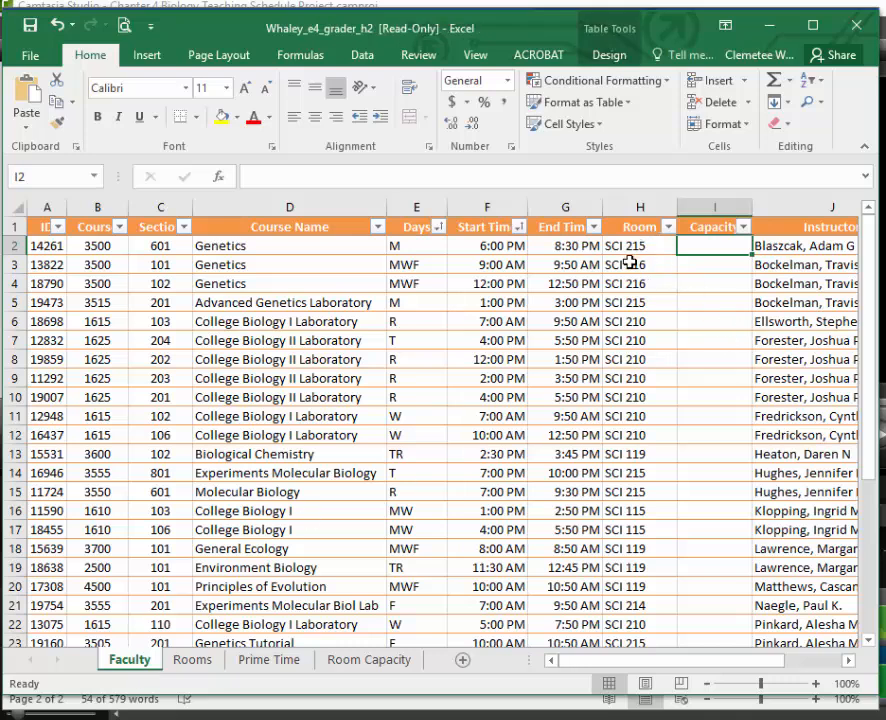
Review the Room Capacity lookup table, and start a VLOOKUP function in cell I2 of the Faculty sheet.
click(381, 664)
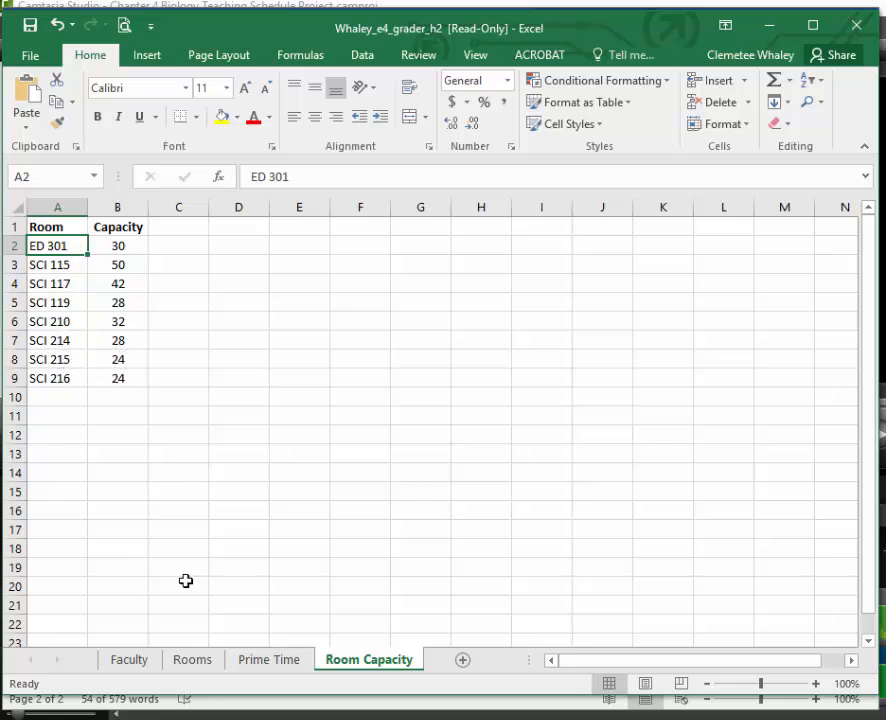
click(134, 662)
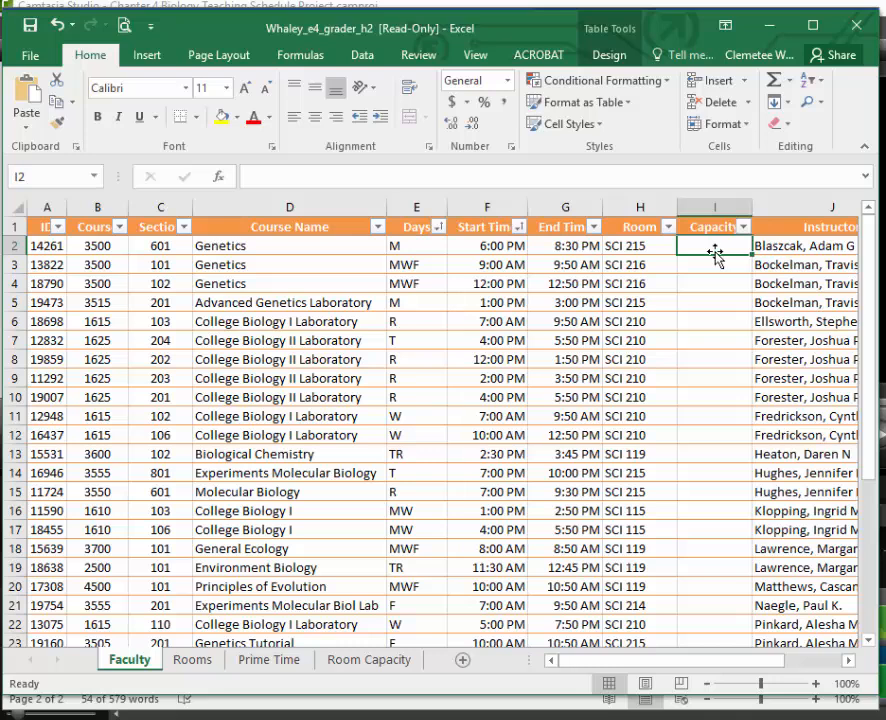
click(218, 177)
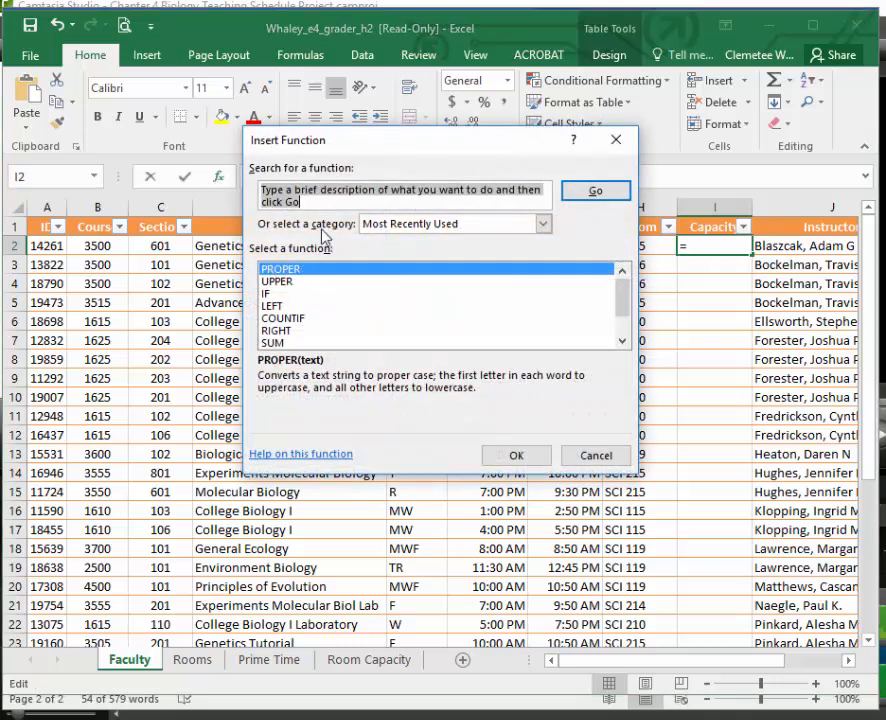
drag(622, 298, 626, 271)
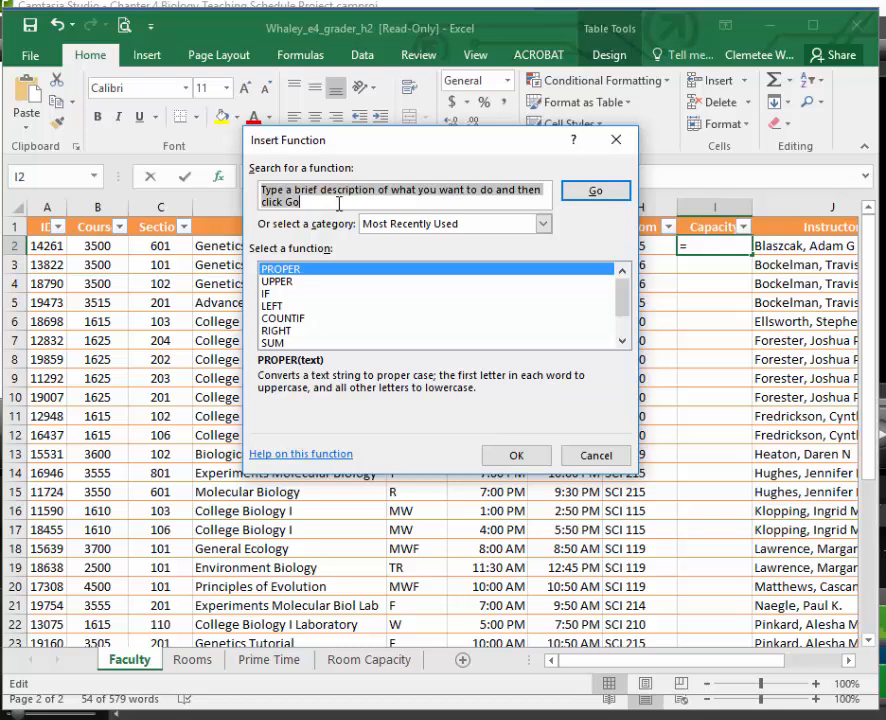
text(vlookup)
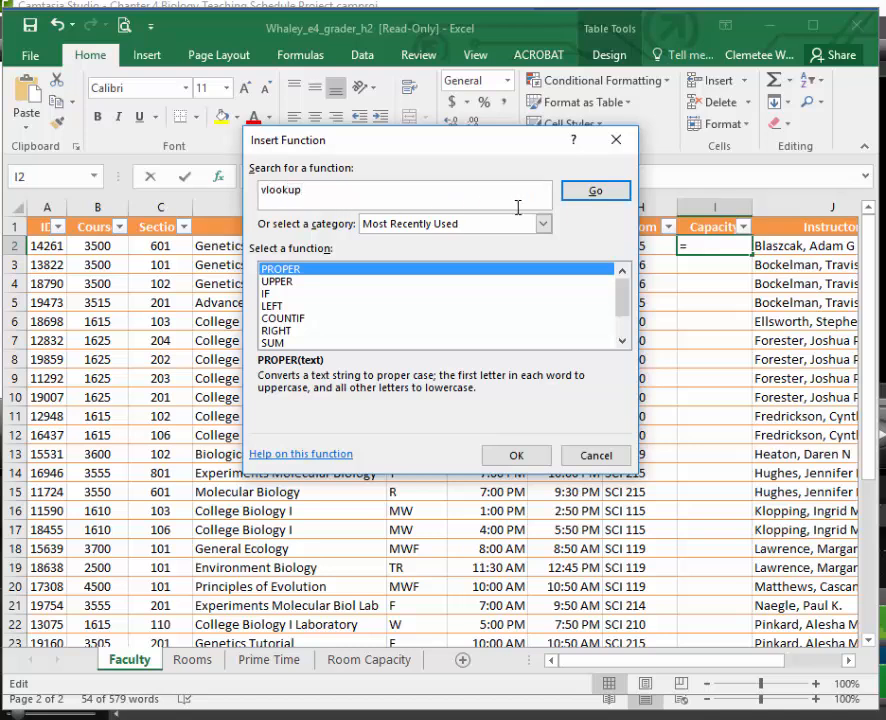
click(589, 195)
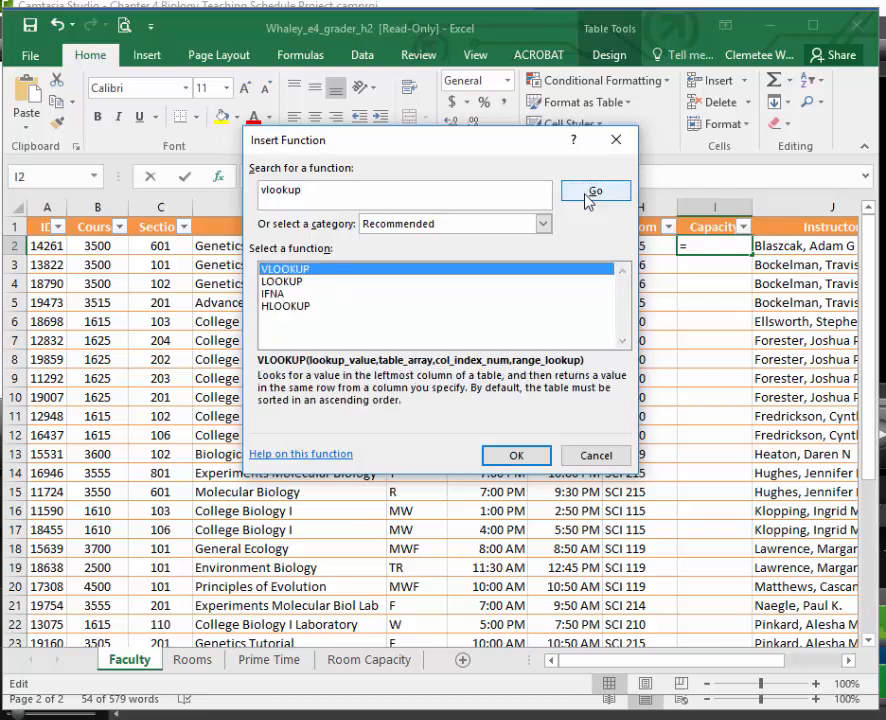
click(516, 455)
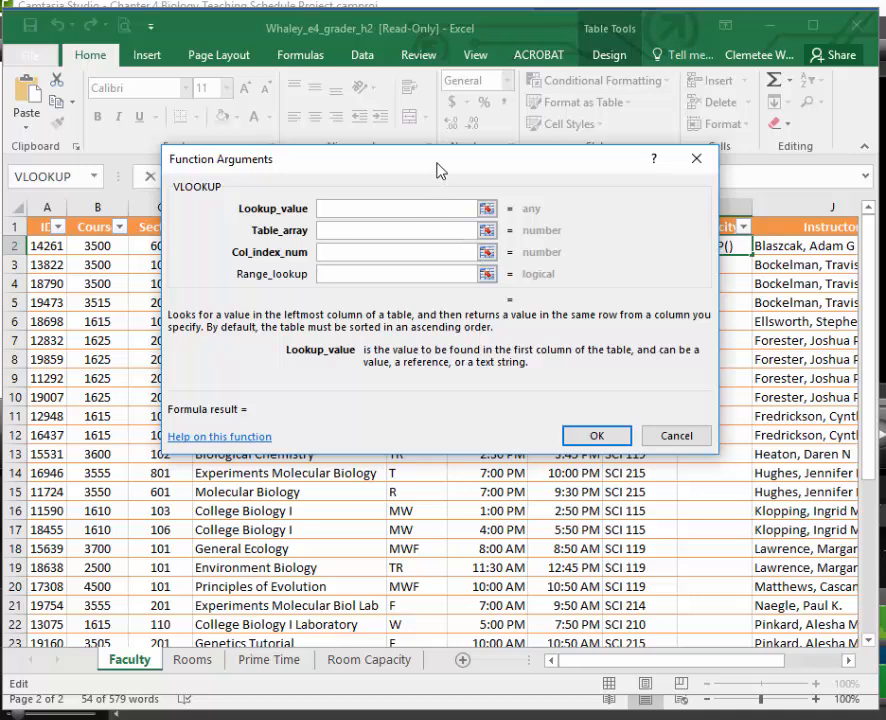
Set the VLOOKUP lookup value to the Room entry in cell H2, moving the arguments dialog clear of the data.
drag(432, 170, 490, 206)
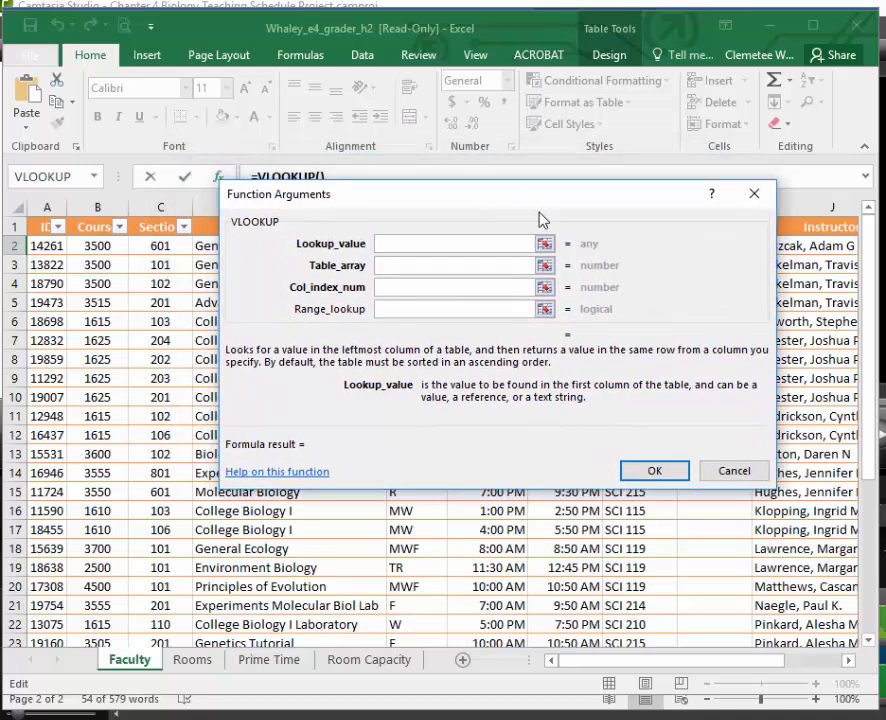
drag(533, 203, 541, 312)
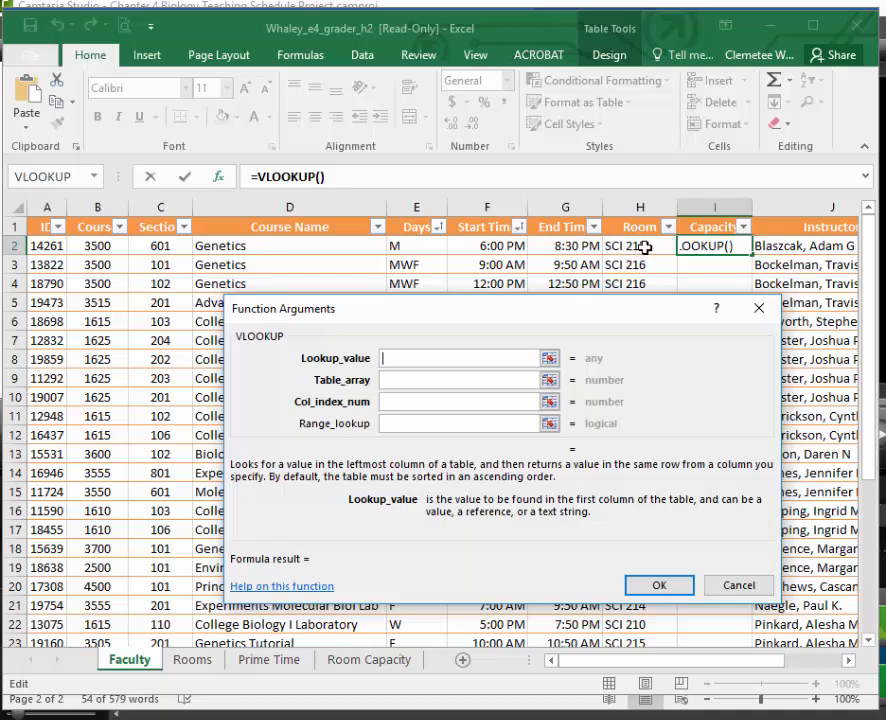
click(645, 247)
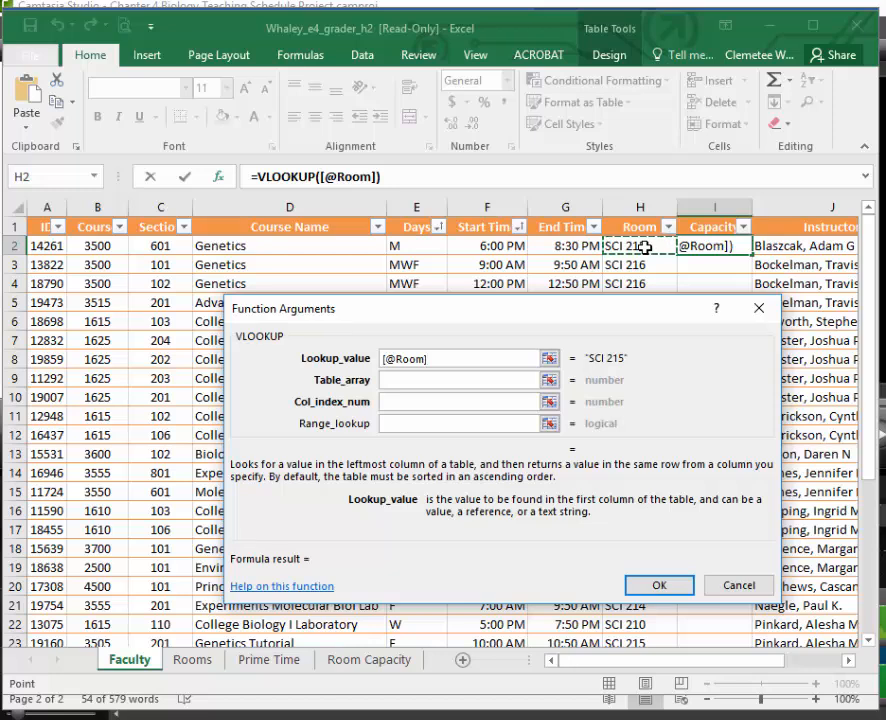
click(439, 362)
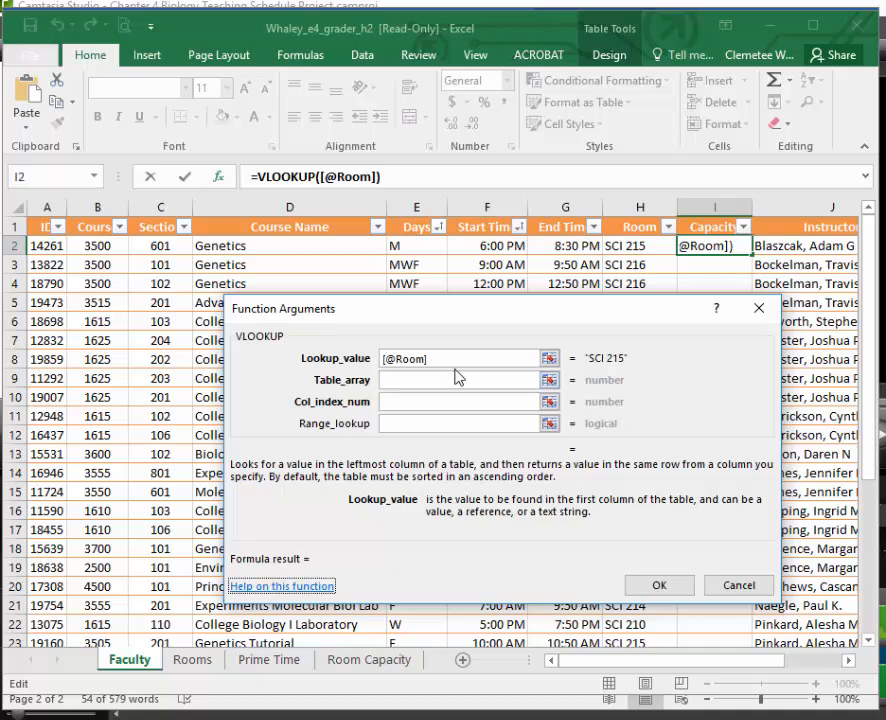
Set the VLOOKUP table array to the capacity range A2:B9 on the Room Capacity sheet.
click(423, 380)
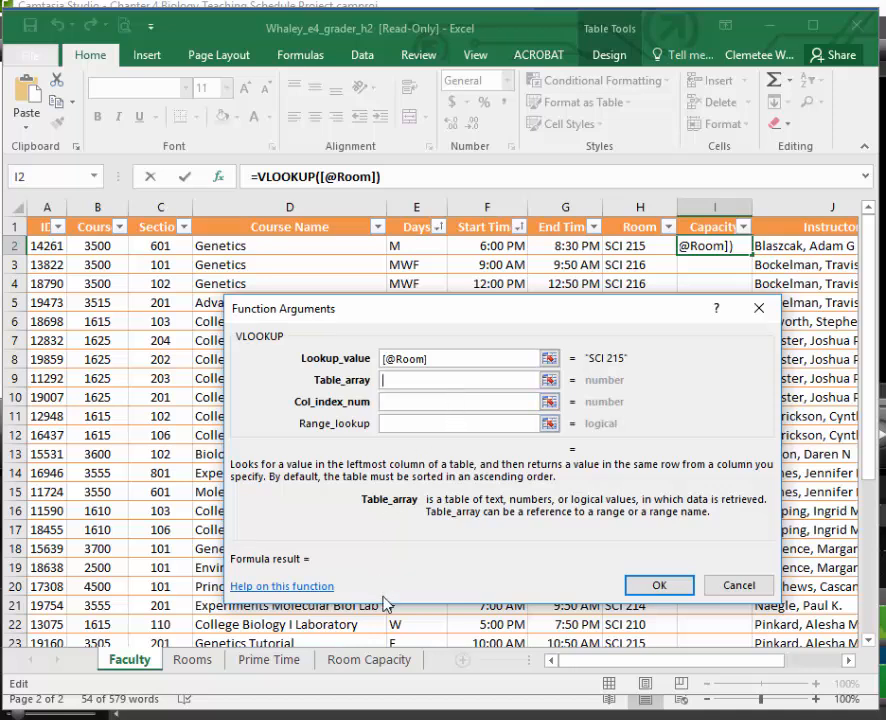
click(381, 664)
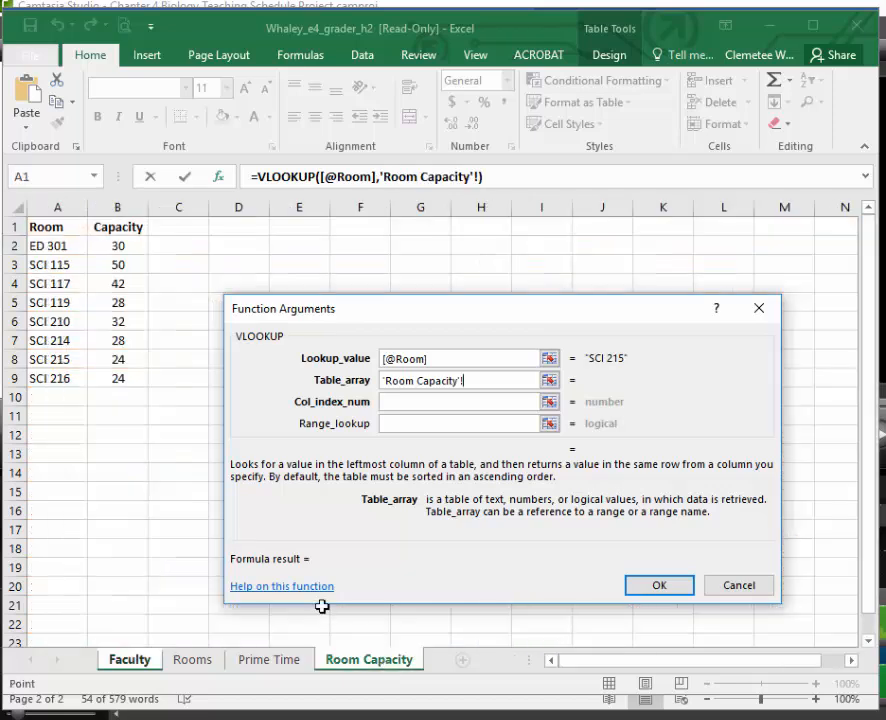
drag(48, 250, 116, 371)
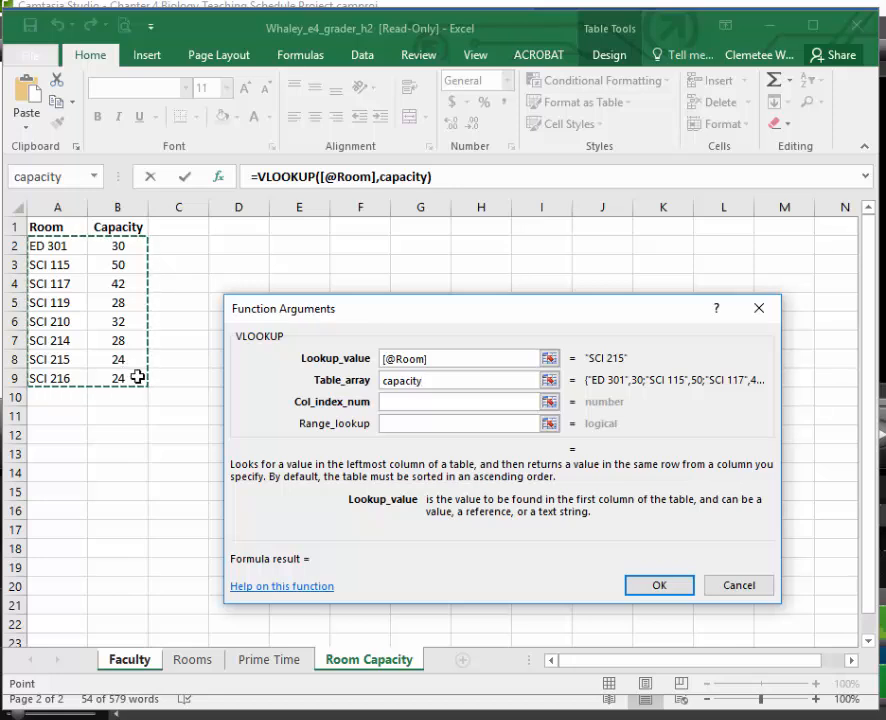
Set the VLOOKUP column index number to 2, and insert the completed formula into the Capacity column.
click(416, 406)
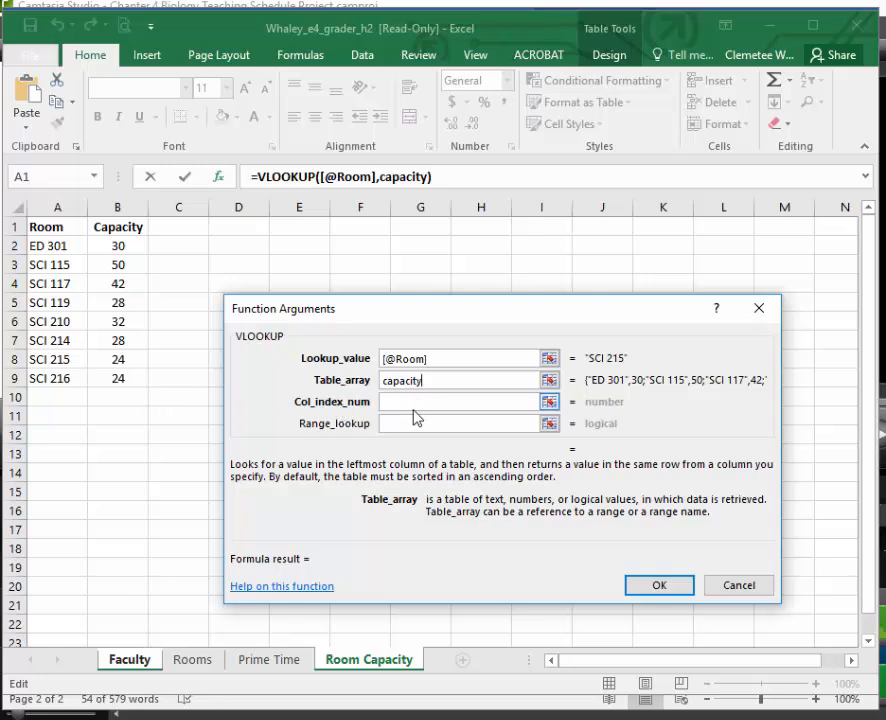
click(410, 403)
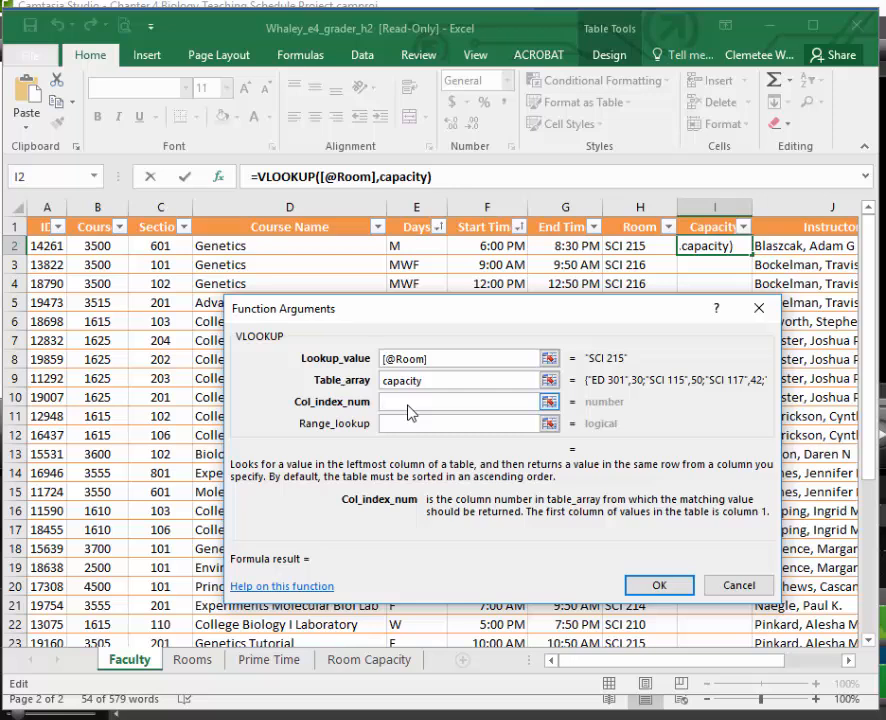
click(392, 666)
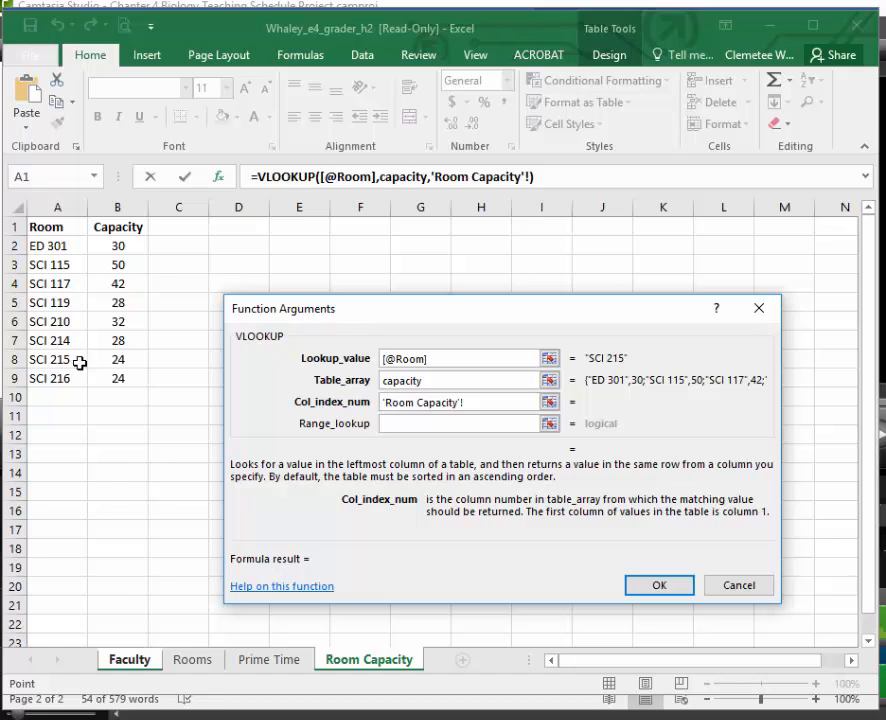
drag(466, 402, 378, 409)
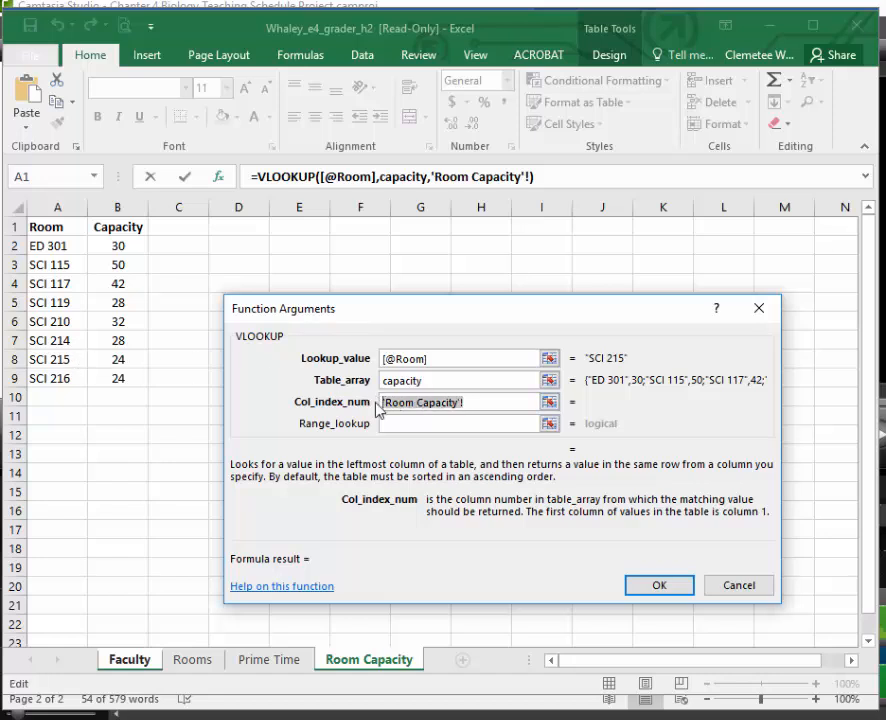
key(BackSpace)
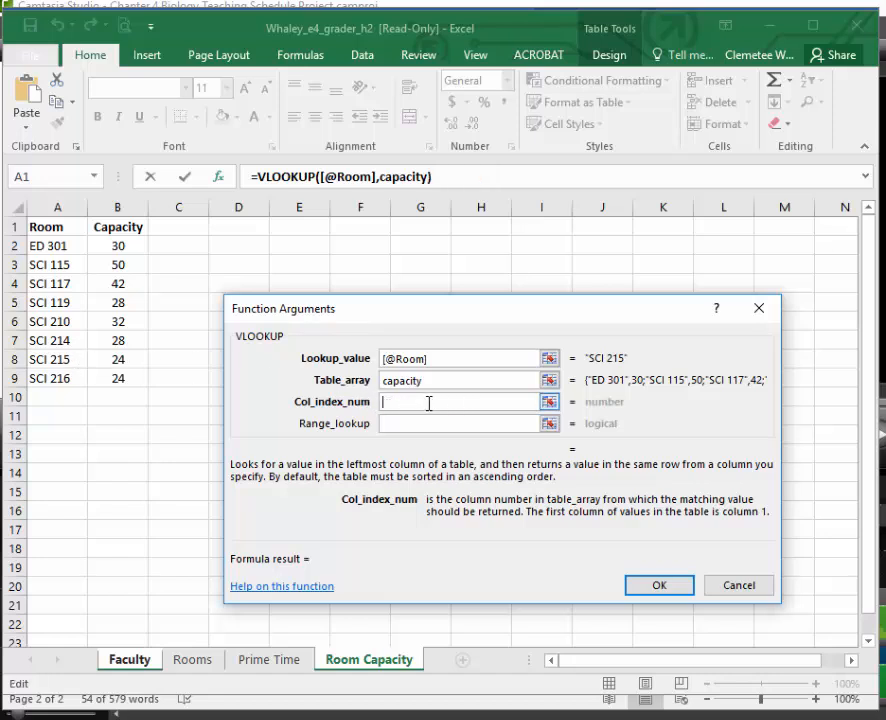
text(2)
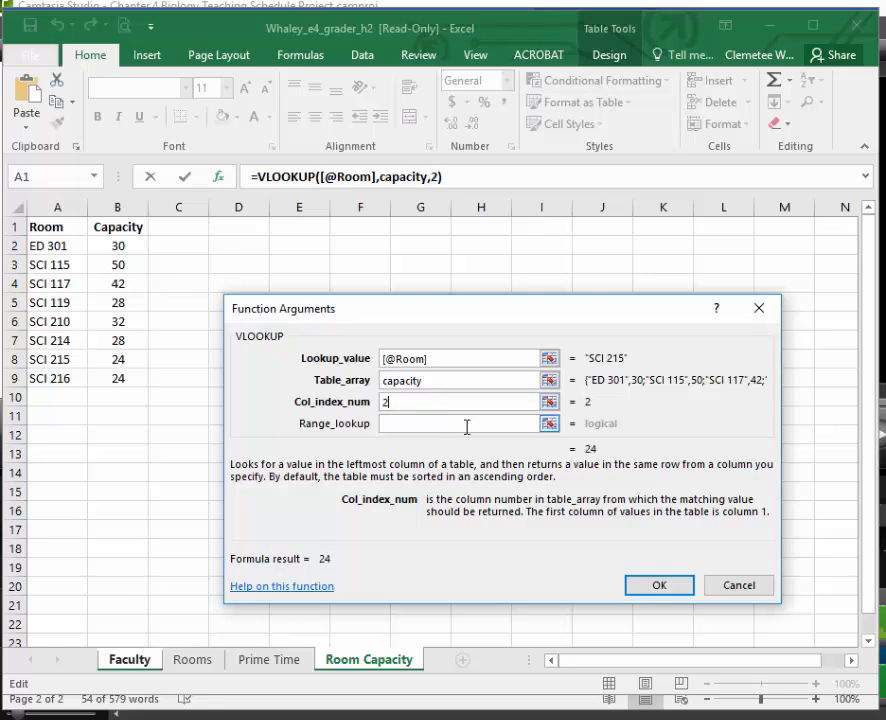
click(688, 587)
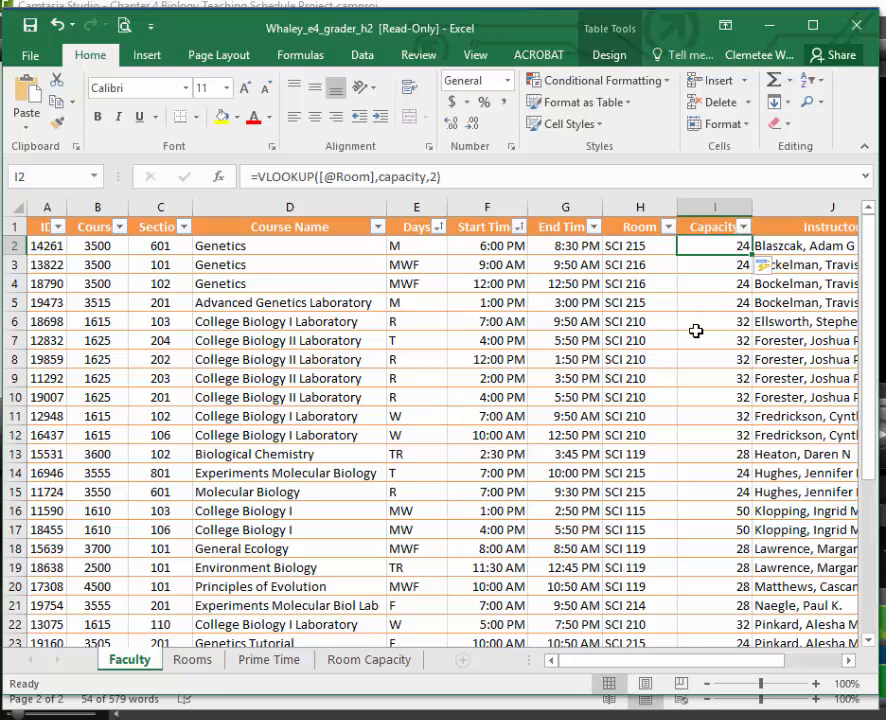
Compare the Capacity values on the Faculty sheet with the lookup table on the Room Capacity sheet.
click(369, 659)
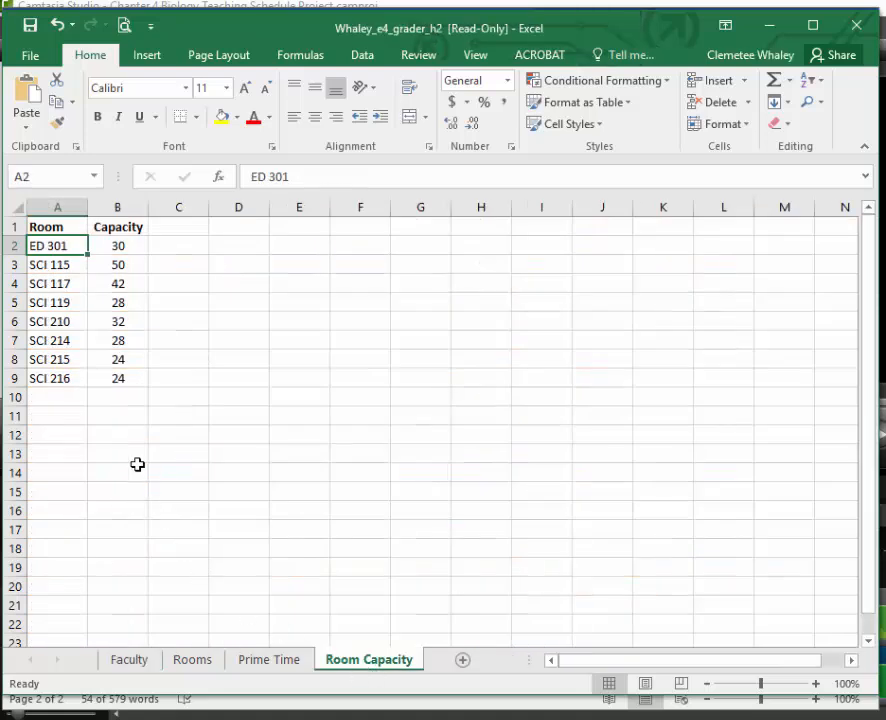
click(131, 661)
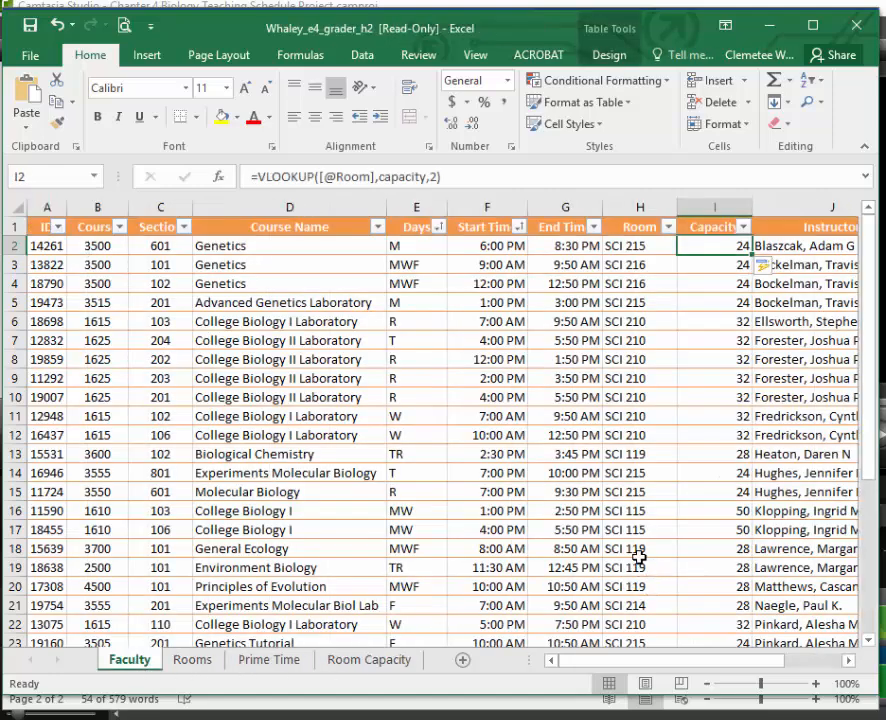
click(356, 662)
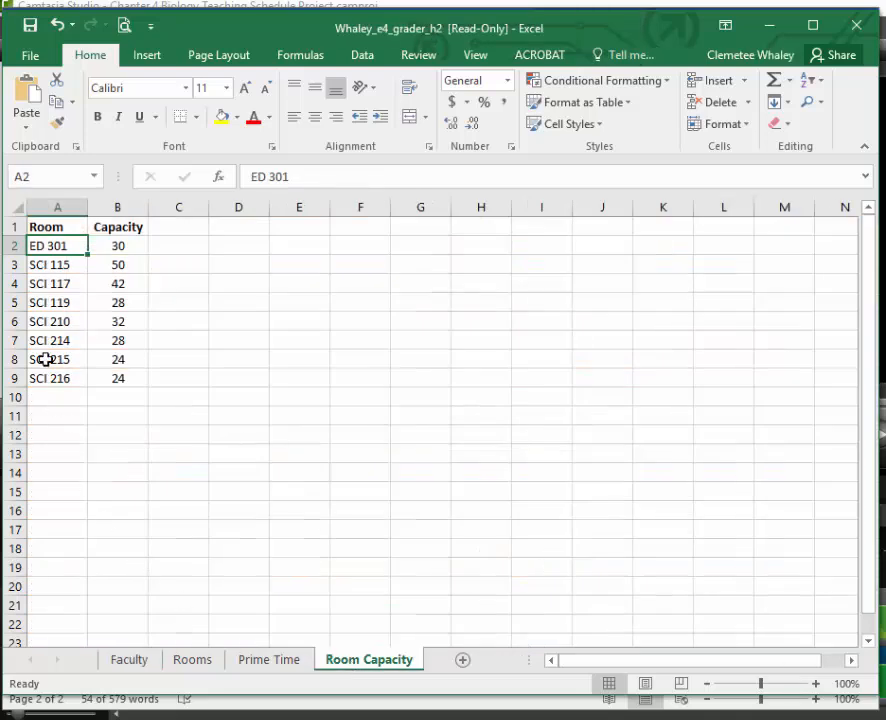
click(142, 664)
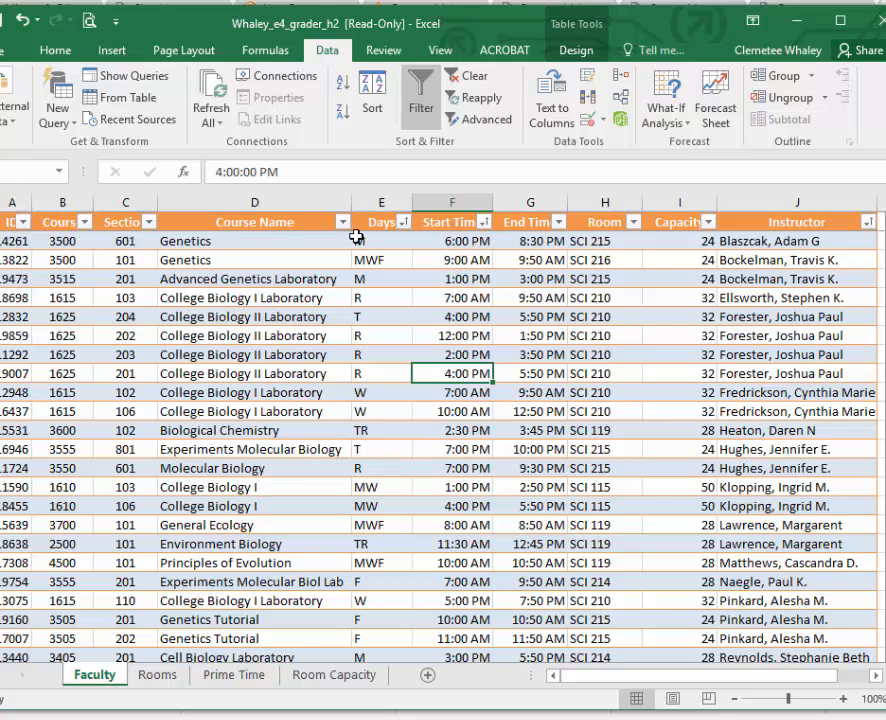
Convert the Faculty table to a normal range.
click(18, 127)
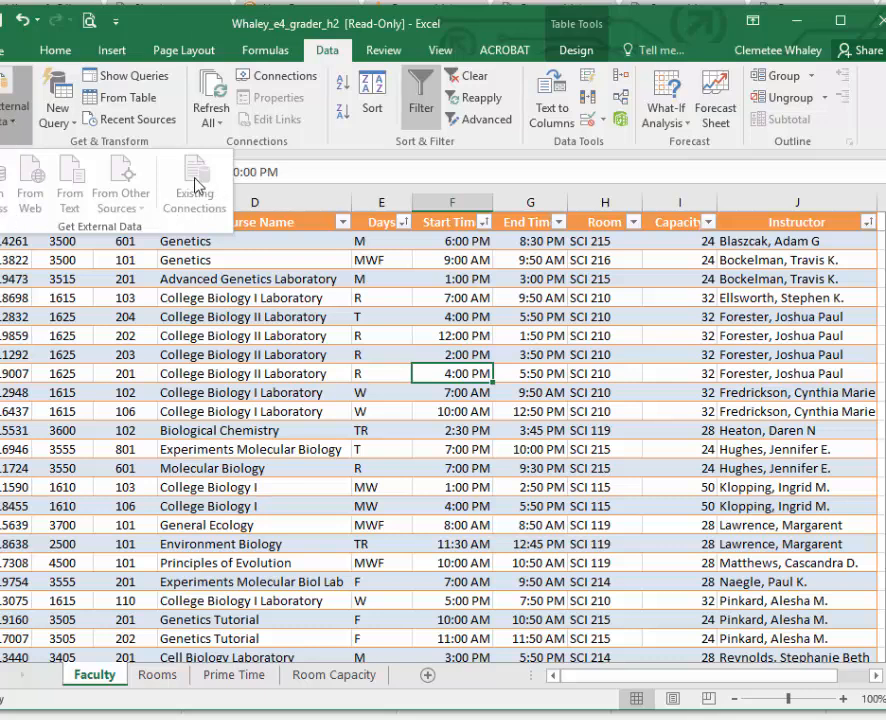
click(61, 51)
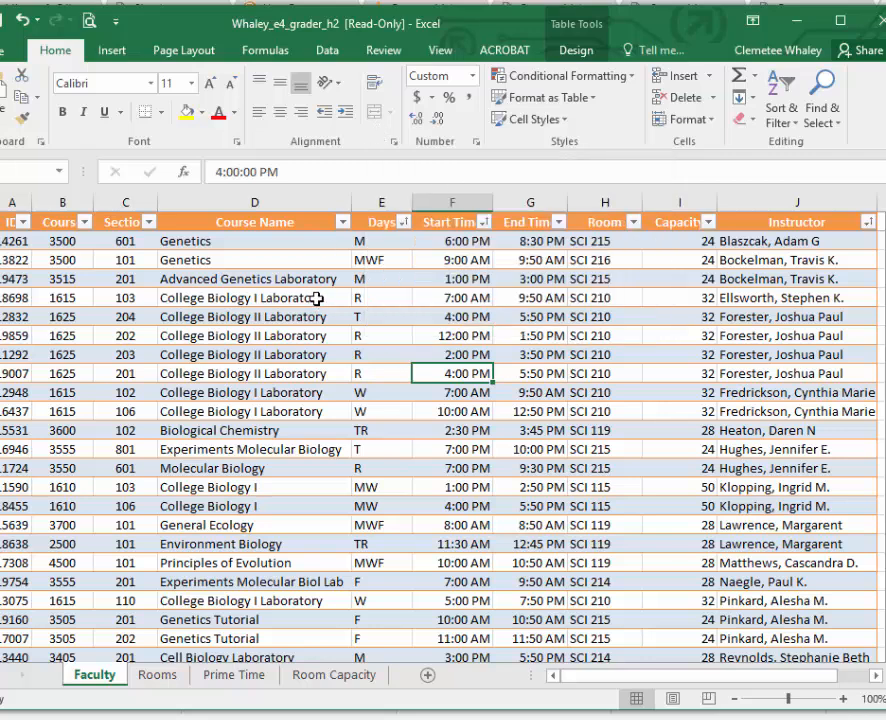
click(338, 368)
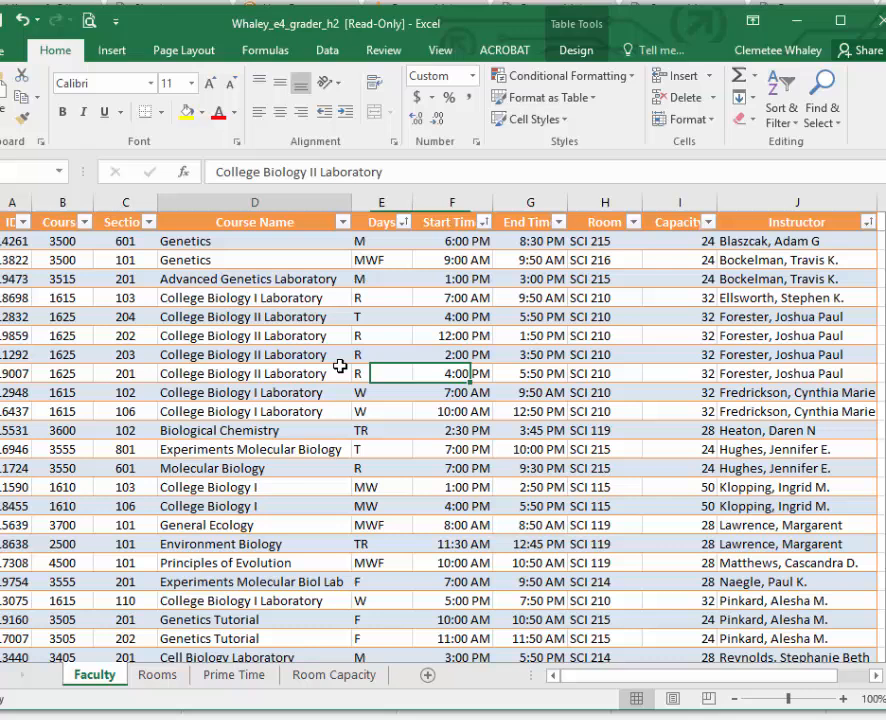
click(584, 52)
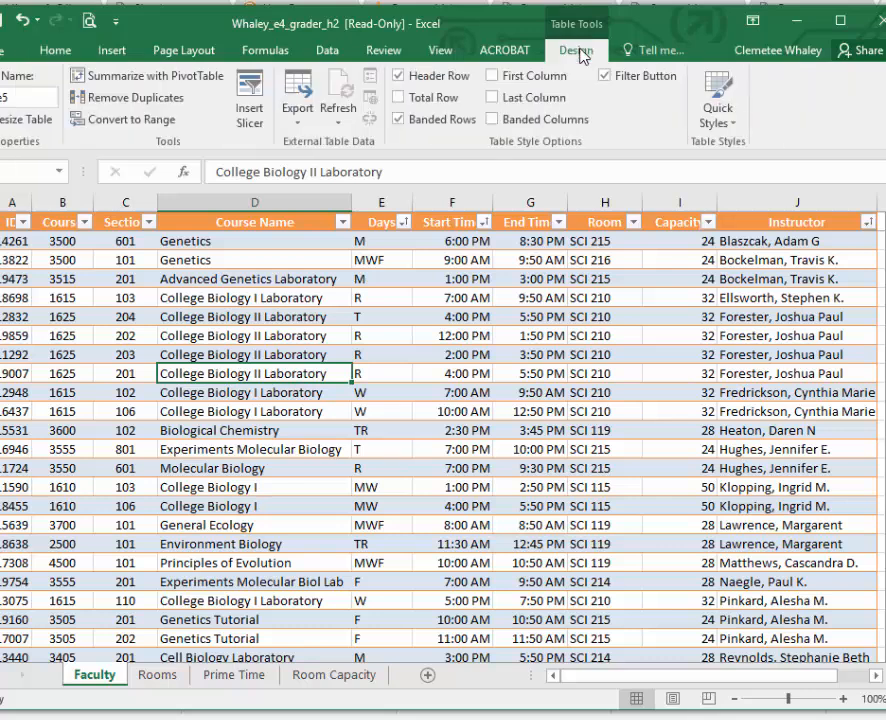
click(152, 120)
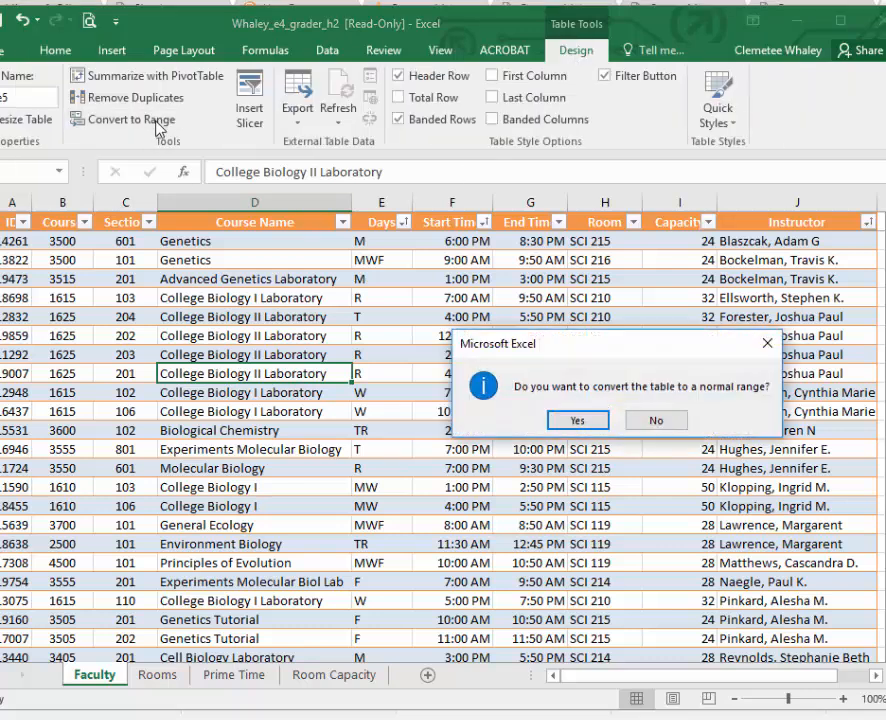
click(579, 420)
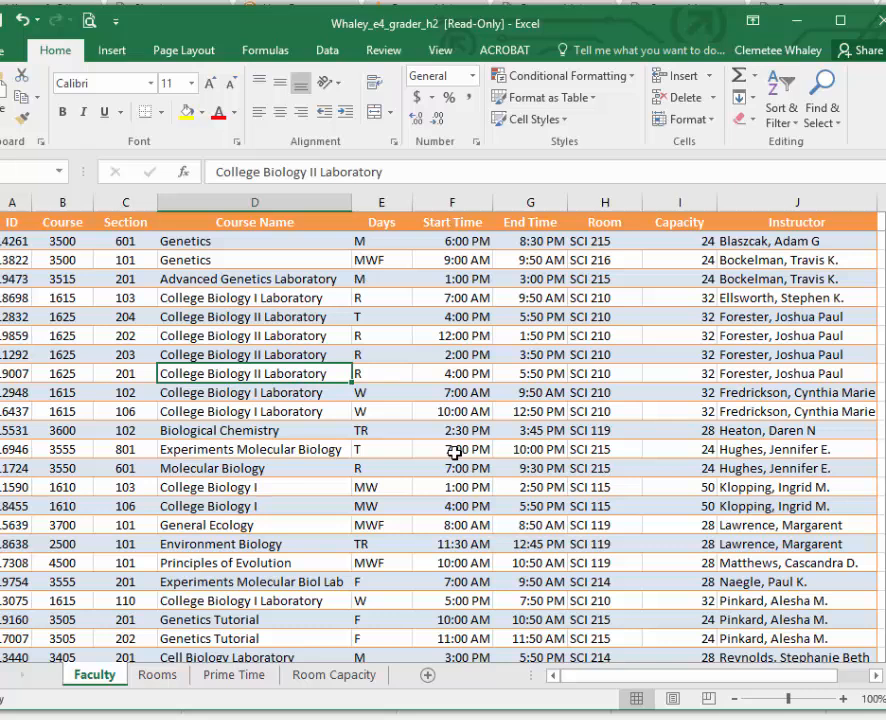
Create a table with headers from the range A1:J32 on the Faculty sheet.
click(118, 52)
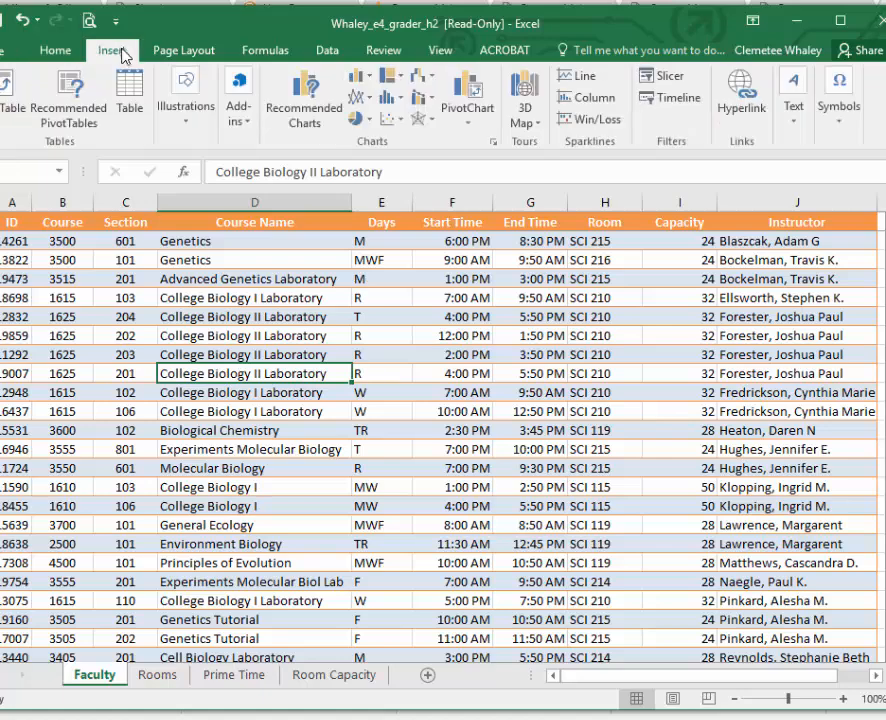
click(130, 100)
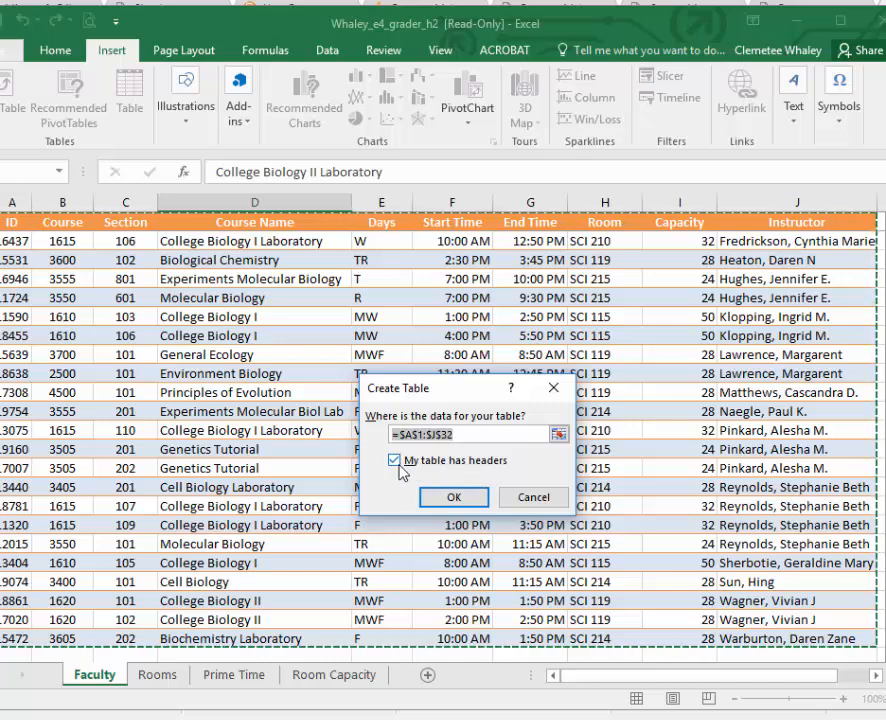
click(478, 499)
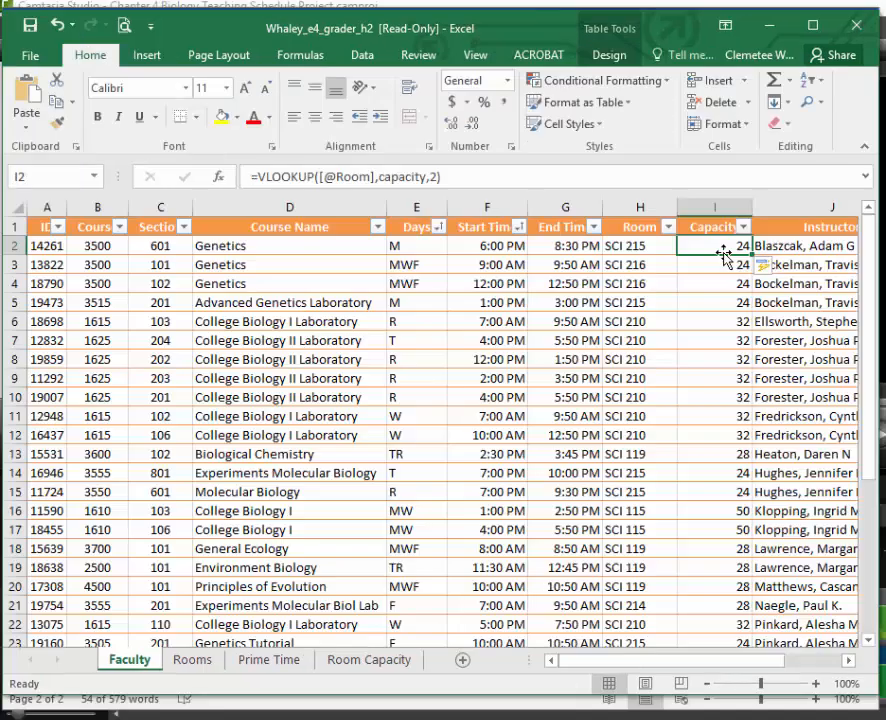